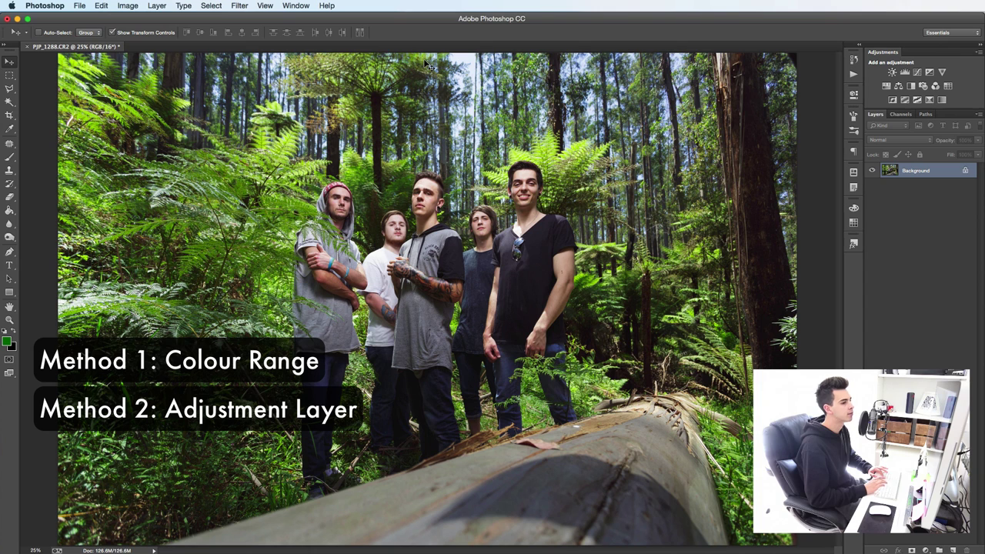
# - Duplicate the photo onto Layer 1 and open Color Range, switching between image and mask previews
pyautogui.press('super+j')
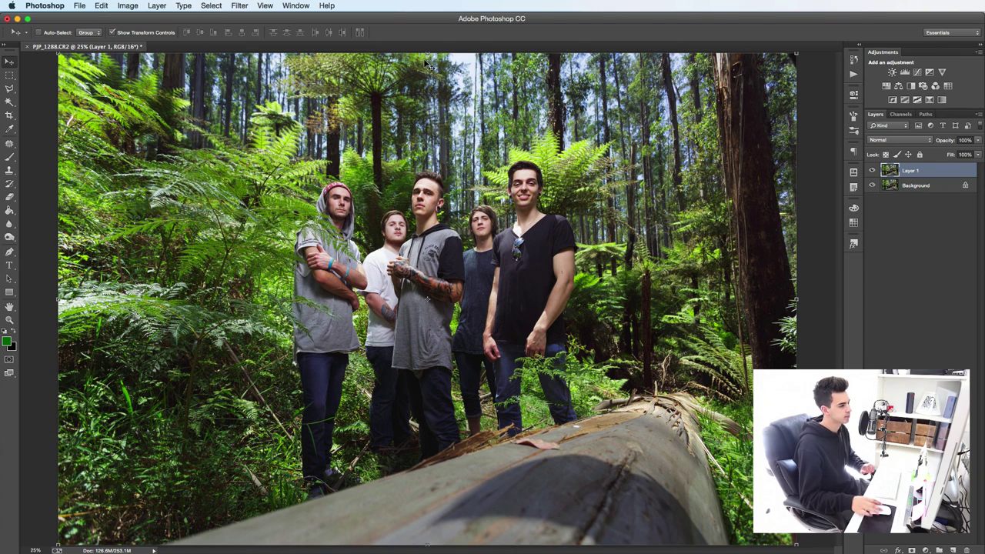
pyautogui.click(240, 5)
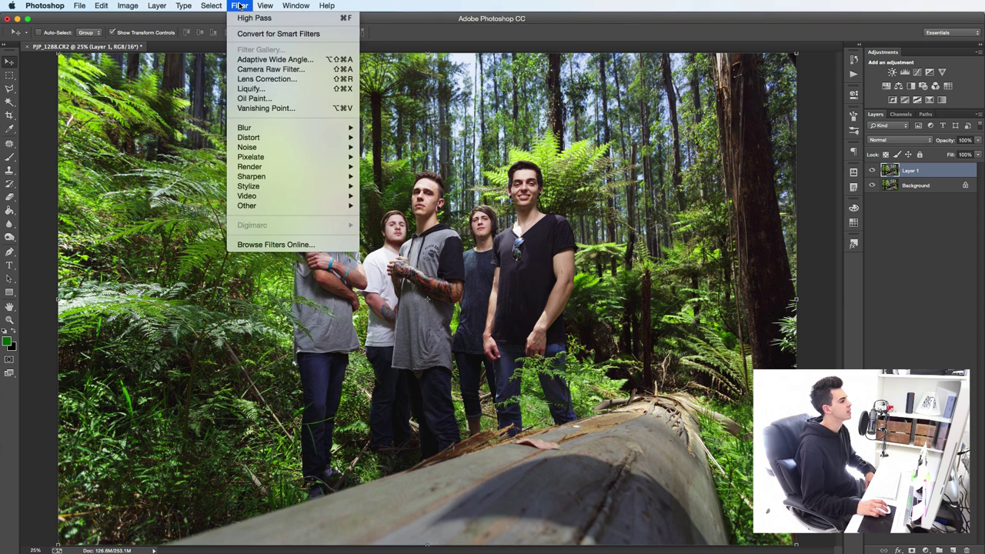
pyautogui.moveTo(213, 5)
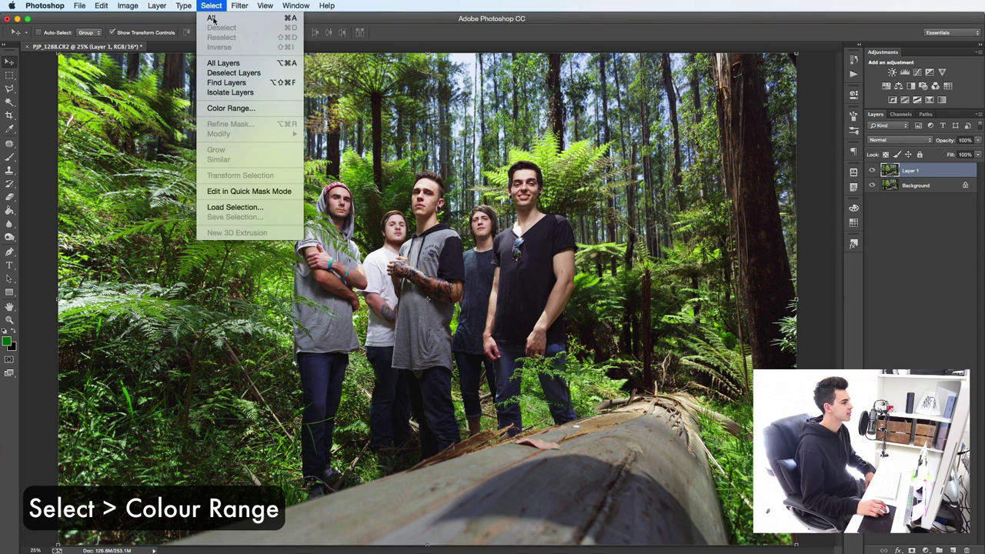
pyautogui.click(246, 110)
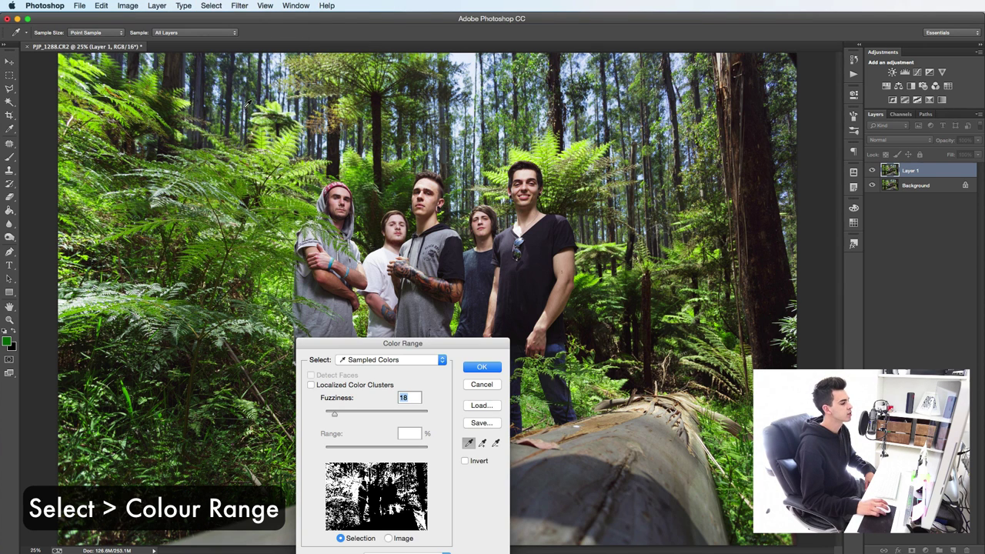
pyautogui.moveTo(400, 345); pyautogui.dragTo(551, 171)
pyautogui.click(539, 364)
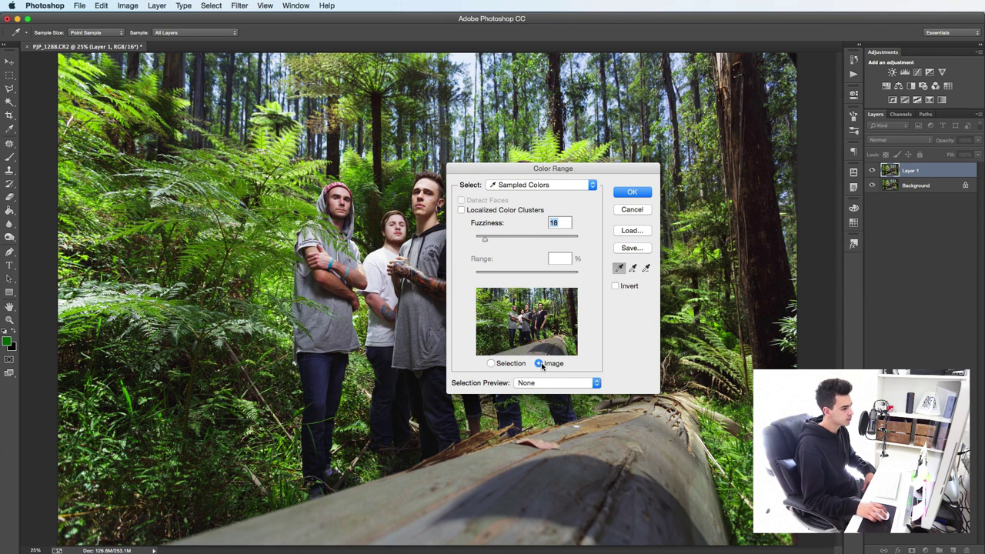
pyautogui.click(492, 364)
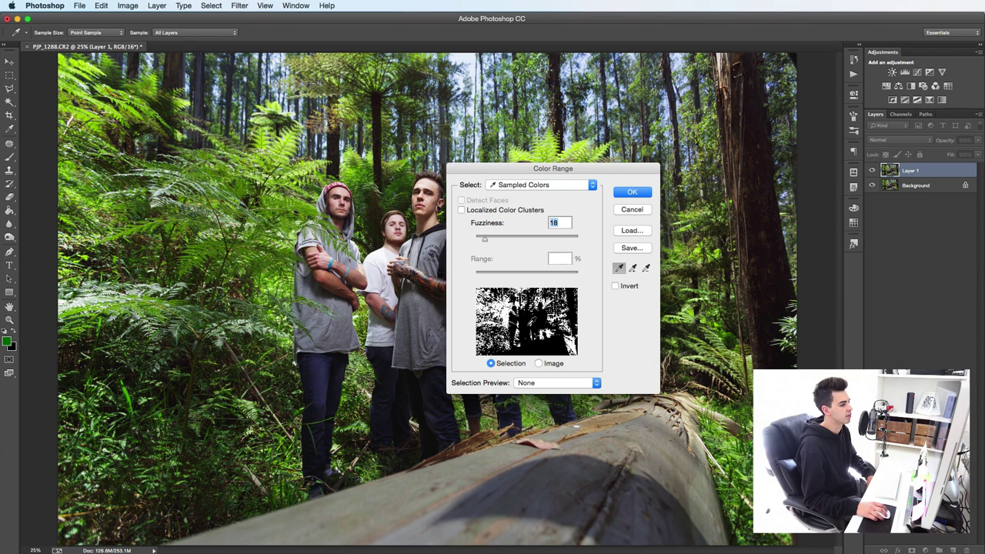
# - Test-sample single colours in Color Range, settling on a light fern green
pyautogui.click(429, 190)
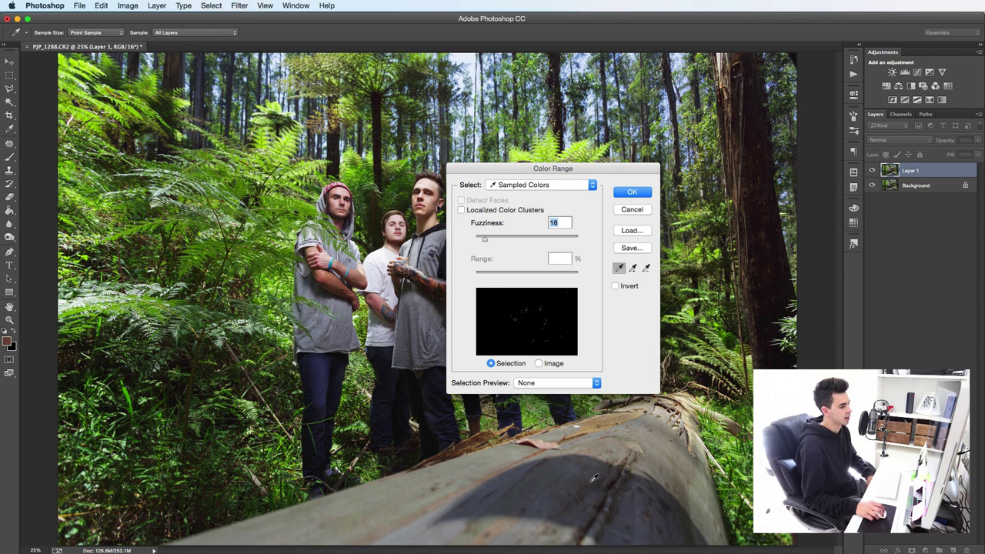
pyautogui.click(414, 475)
pyautogui.click(765, 297)
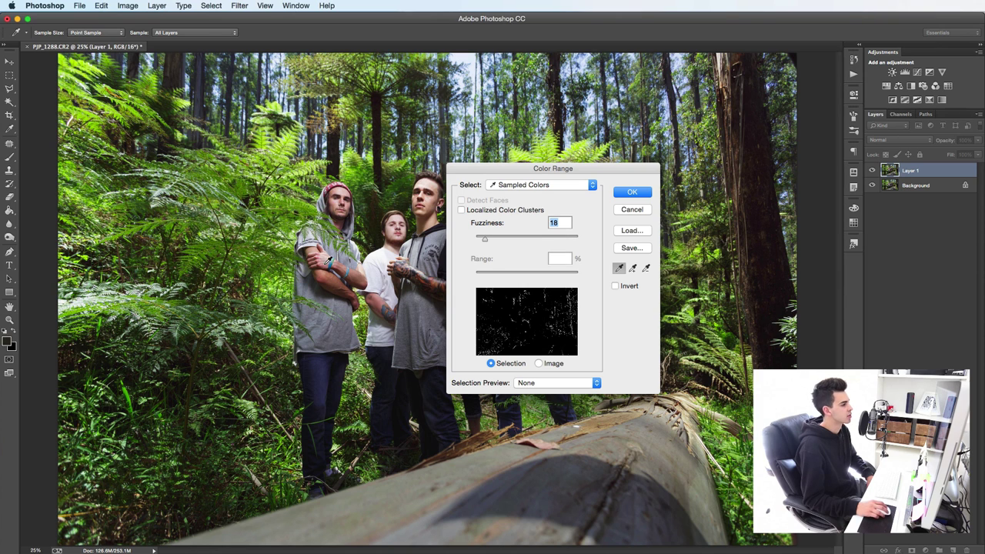
pyautogui.click(256, 249)
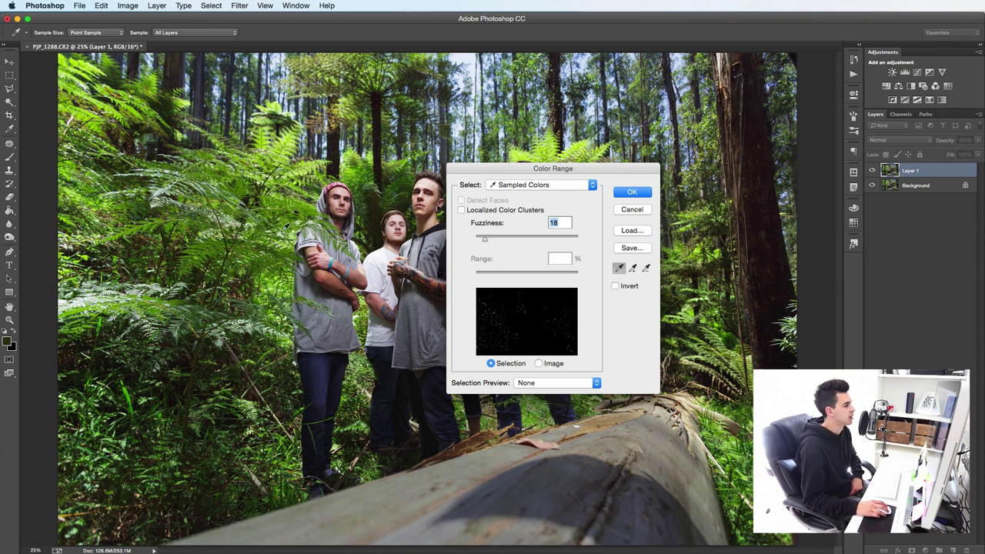
pyautogui.click(286, 205)
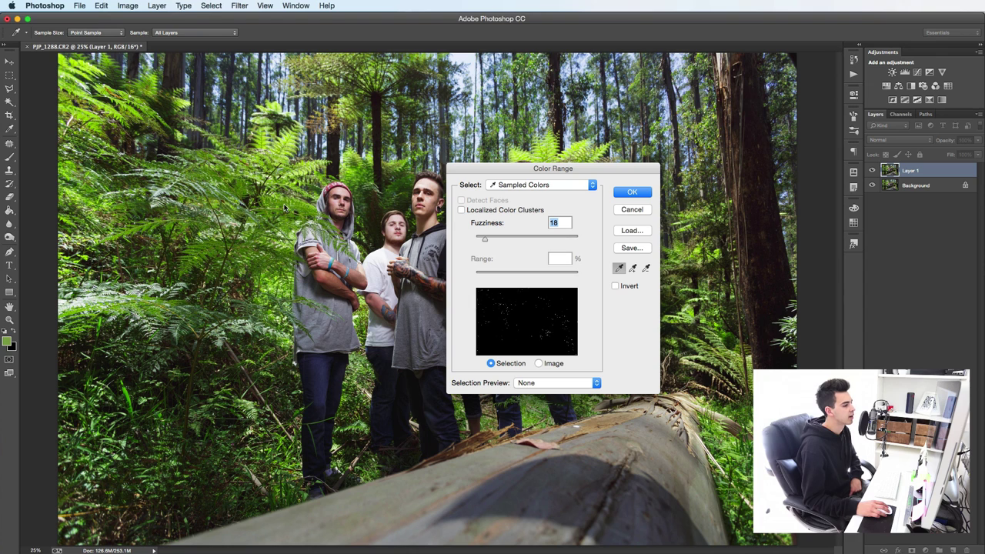
# - Add more fern and foliage greens to the sample and set Fuzziness to 17
pyautogui.click(634, 268)
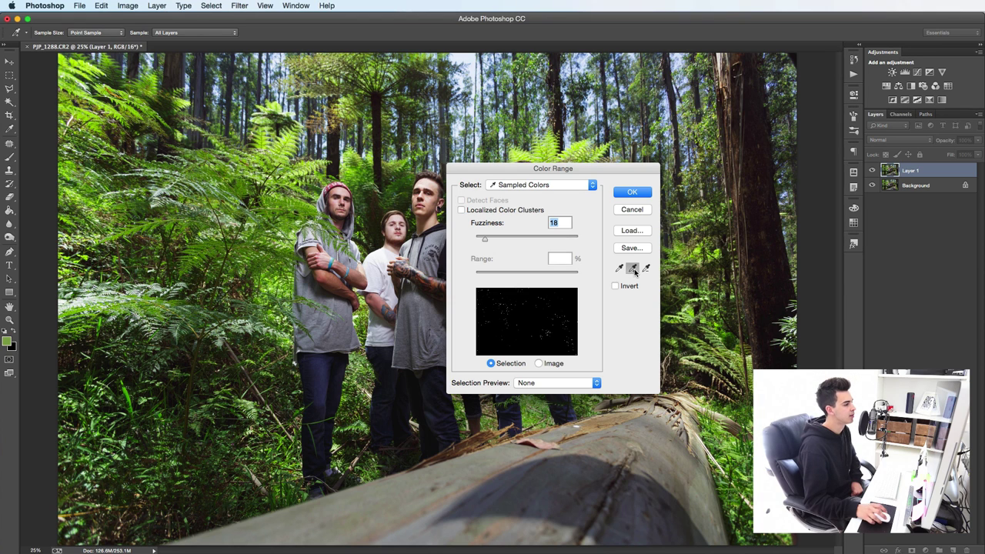
pyautogui.click(274, 207)
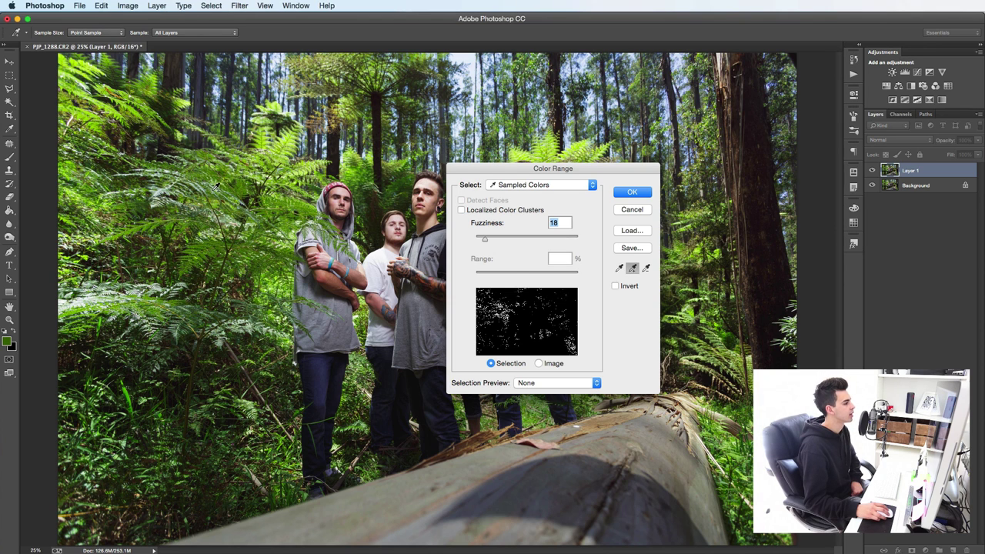
pyautogui.click(216, 190)
pyautogui.click(153, 225)
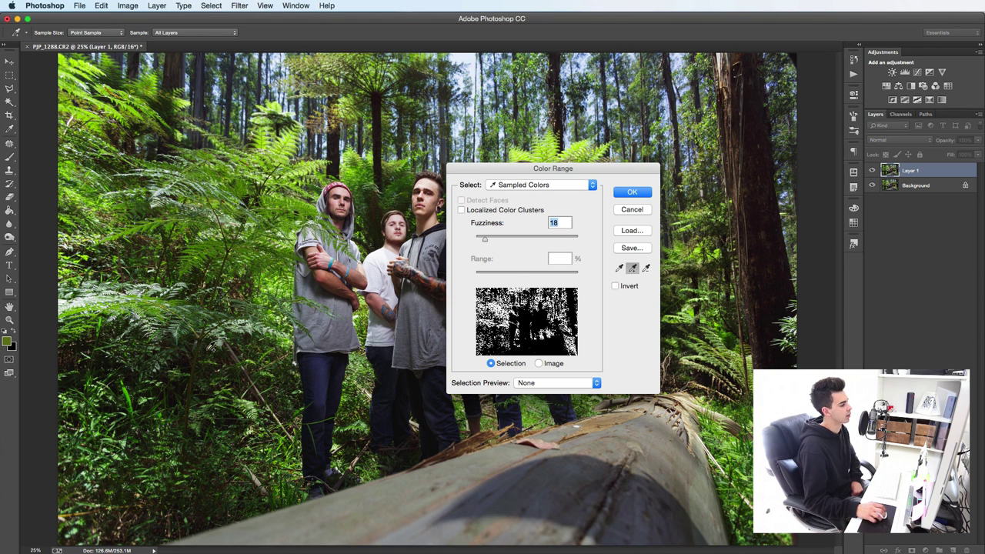
pyautogui.click(266, 332)
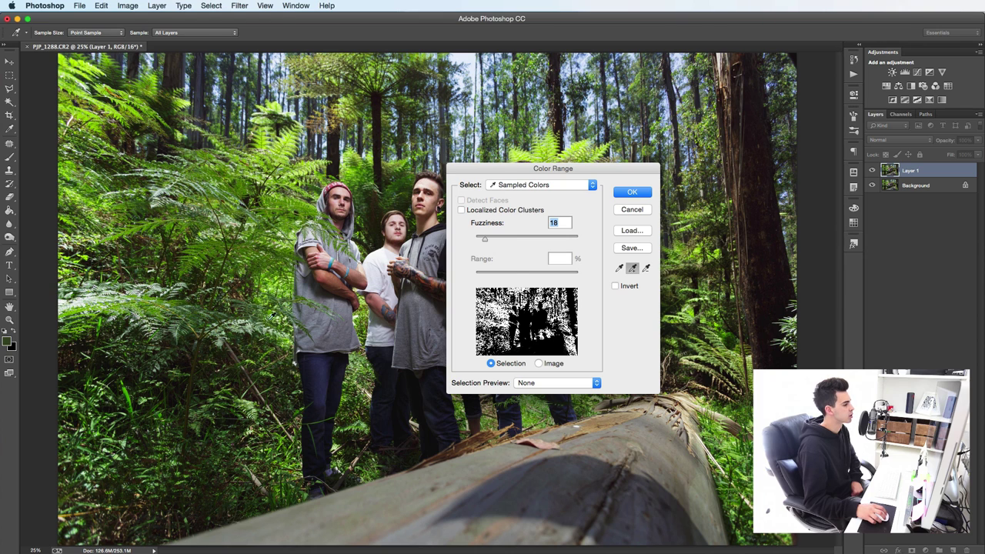
pyautogui.click(275, 301)
pyautogui.click(254, 257)
pyautogui.click(204, 244)
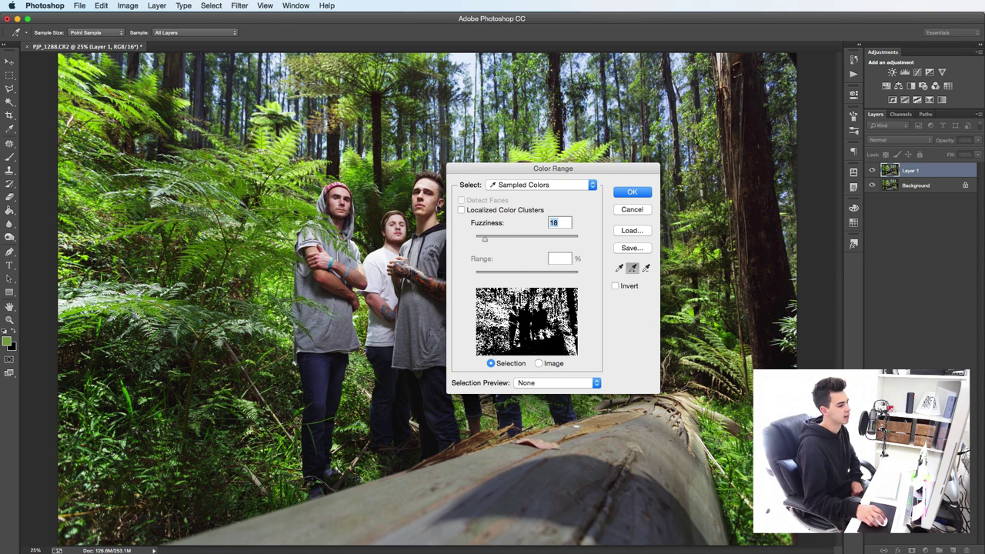
pyautogui.click(740, 454)
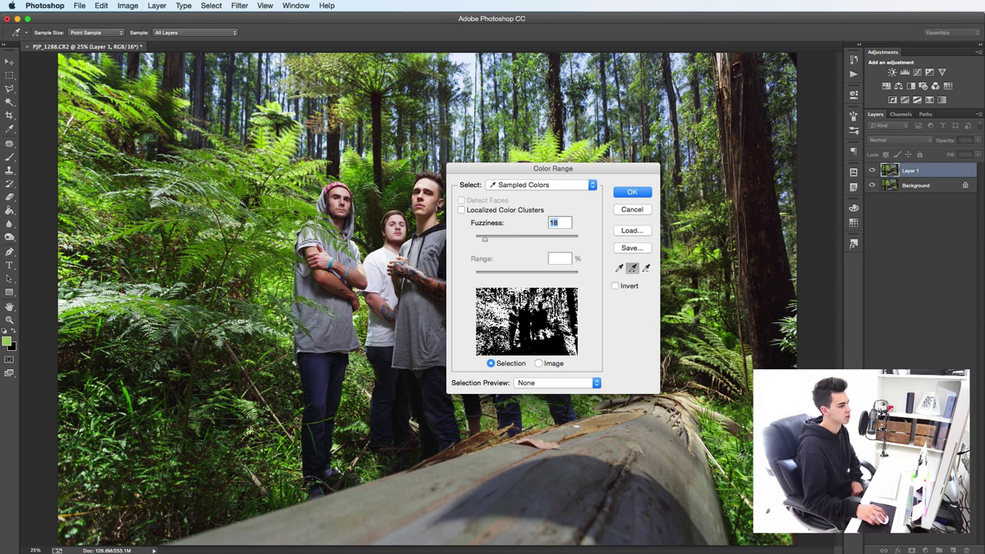
pyautogui.click(277, 159)
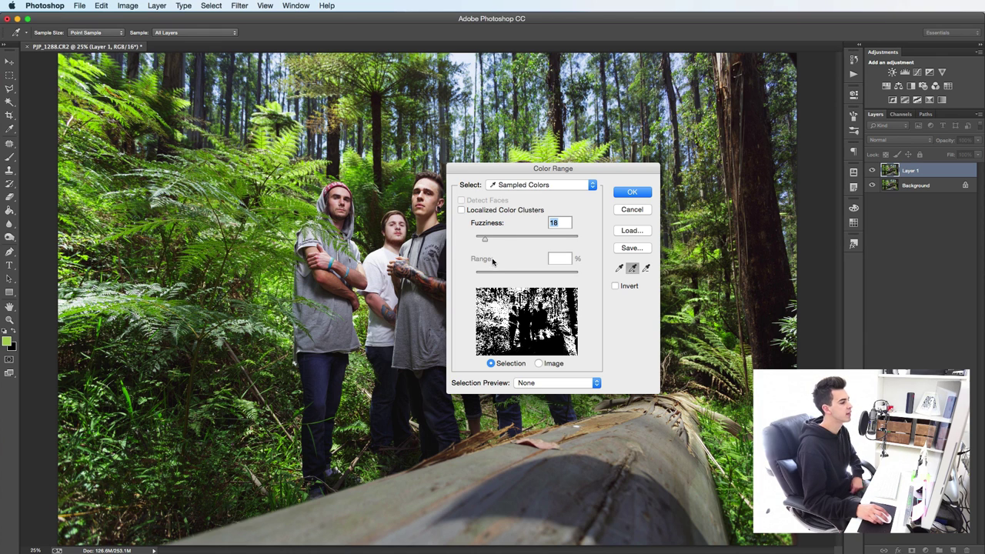
pyautogui.moveTo(486, 242)
pyautogui.mouseDown()
pyautogui.moveTo(511, 242)
pyautogui.moveTo(483, 244)
pyautogui.mouseUp()
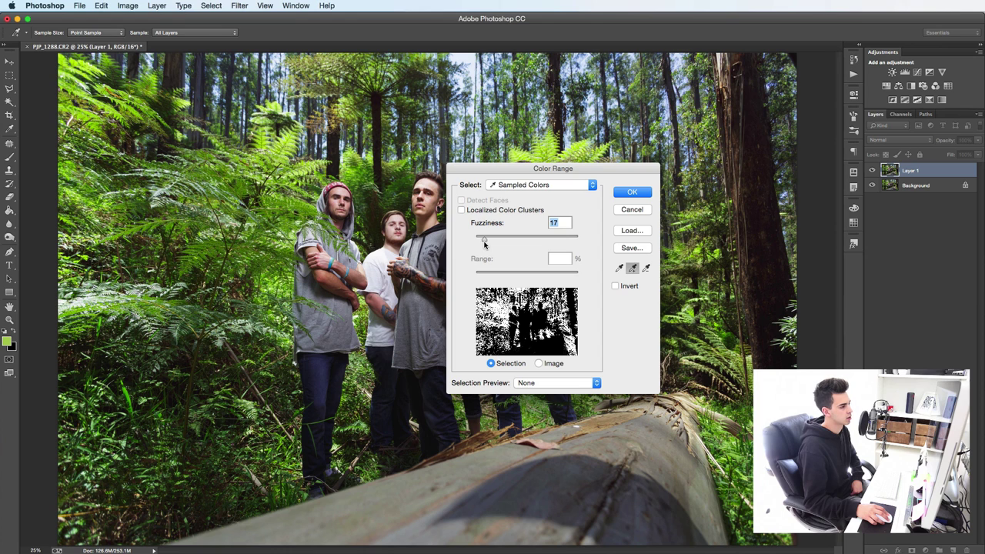
# - Accept the foliage selection, add an empty Layer 2 and pick orange #ce9306 as foreground
pyautogui.click(632, 193)
pyautogui.press('v')
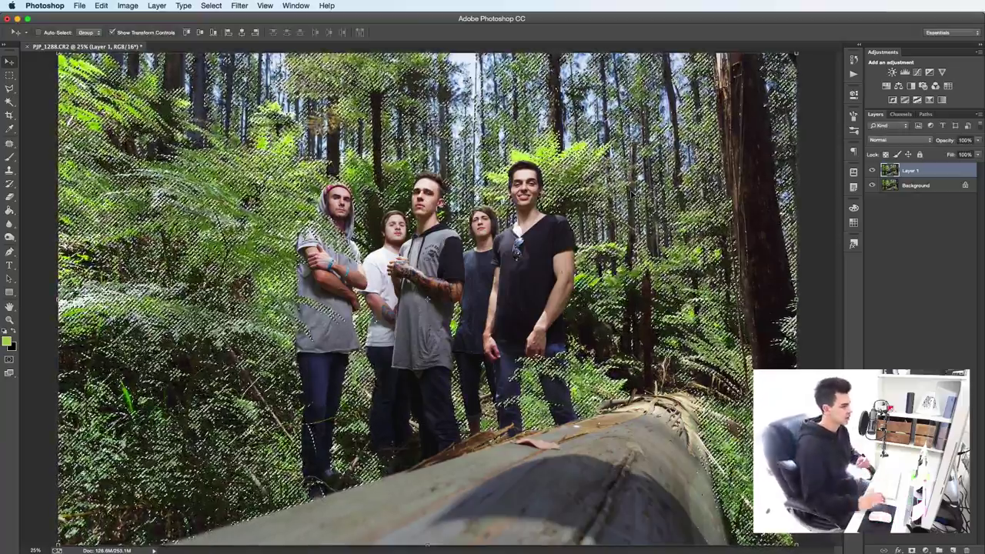
pyautogui.click(952, 550)
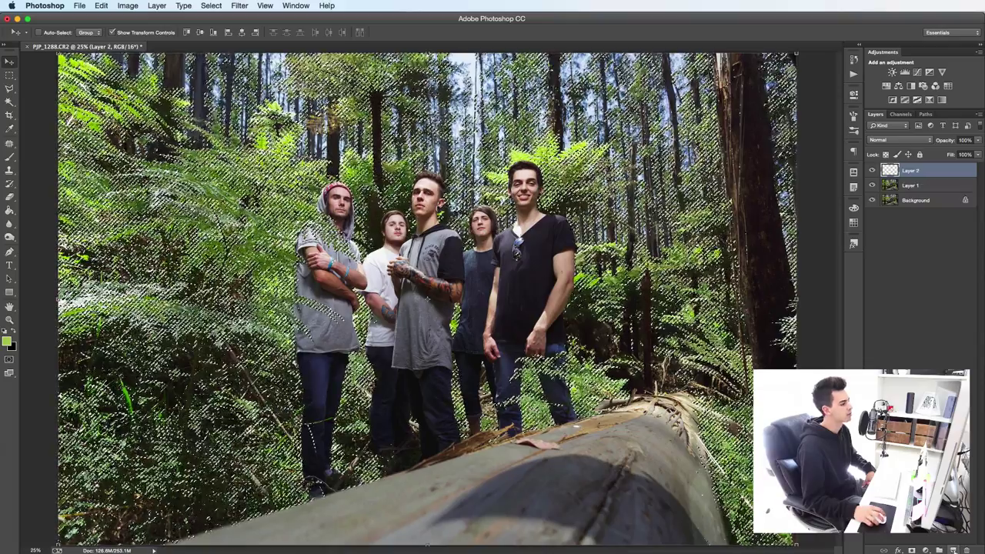
pyautogui.click(8, 342)
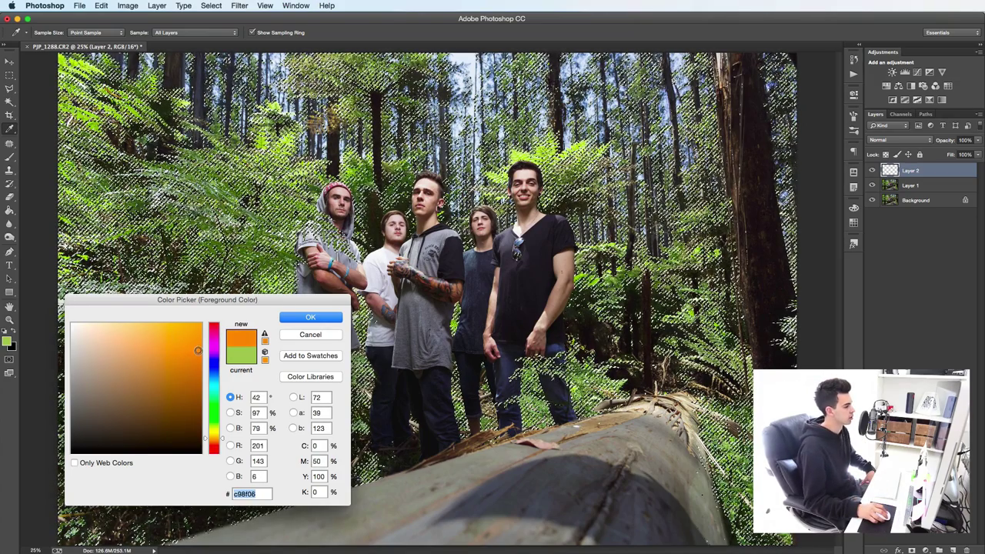
# - Confirm orange #ce9306, fill the foliage selection with it on Layer 2, then deselect
pyautogui.click(310, 318)
pyautogui.press('v')
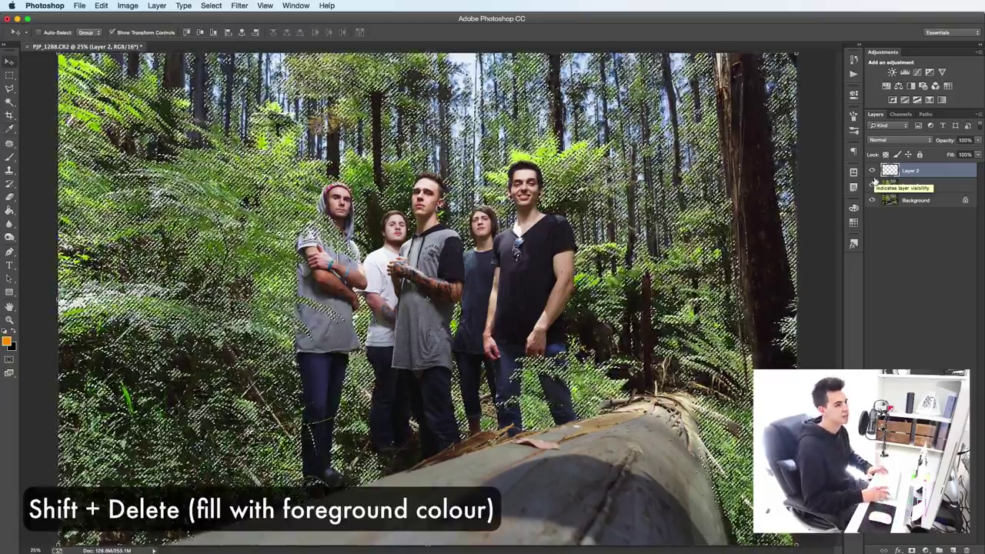
pyautogui.hotkey('shift', 'BackSpace')
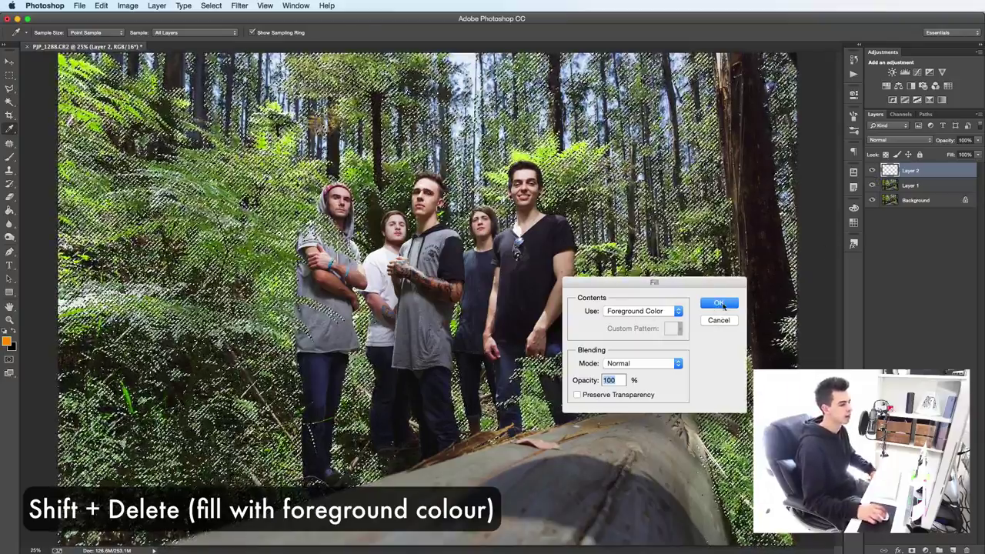
pyautogui.press('Return')
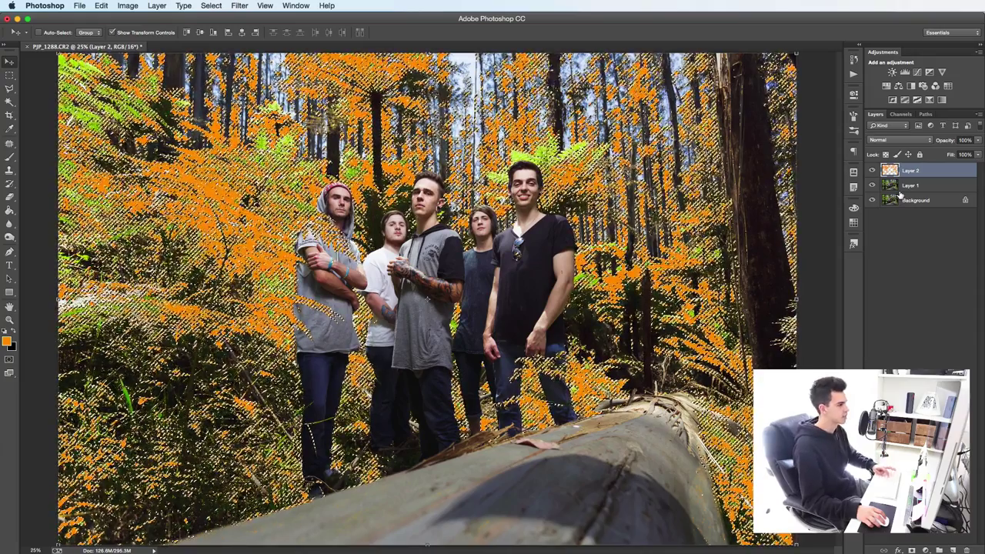
pyautogui.hotkey('ctrl', 'd')
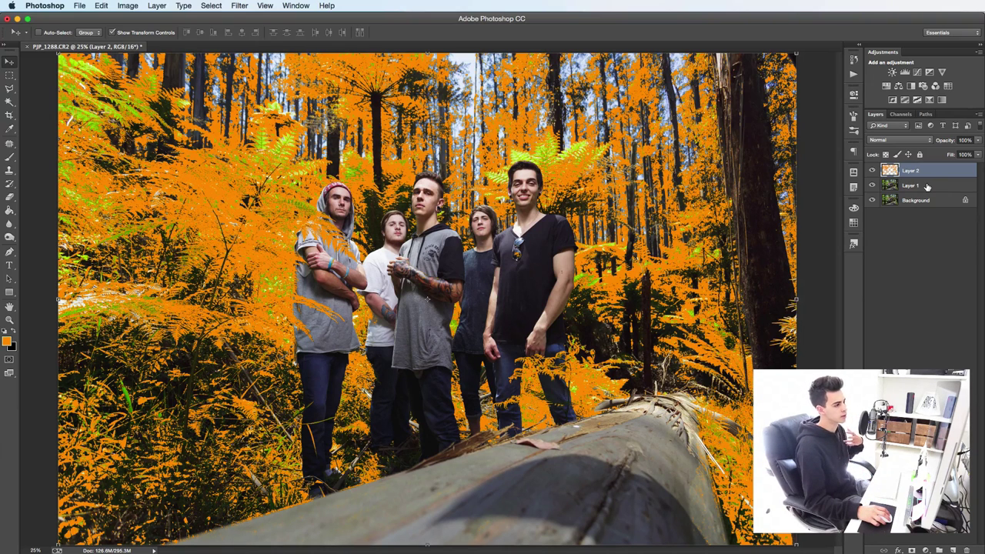
# - Set Layer 2 to Color blend mode at 27% opacity, toggling its visibility to compare
pyautogui.click(900, 141)
pyautogui.click(892, 339)
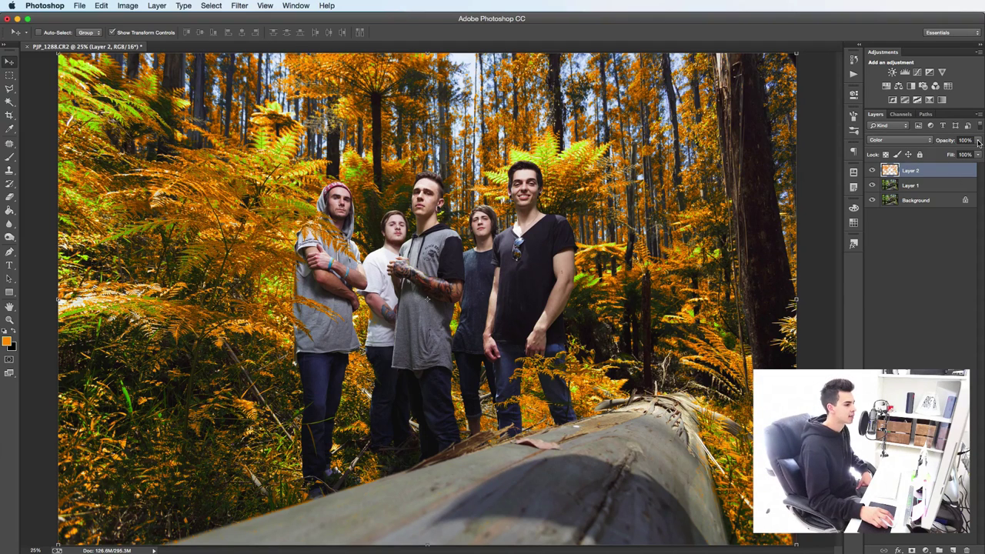
pyautogui.moveTo(978, 142); pyautogui.dragTo(944, 154)
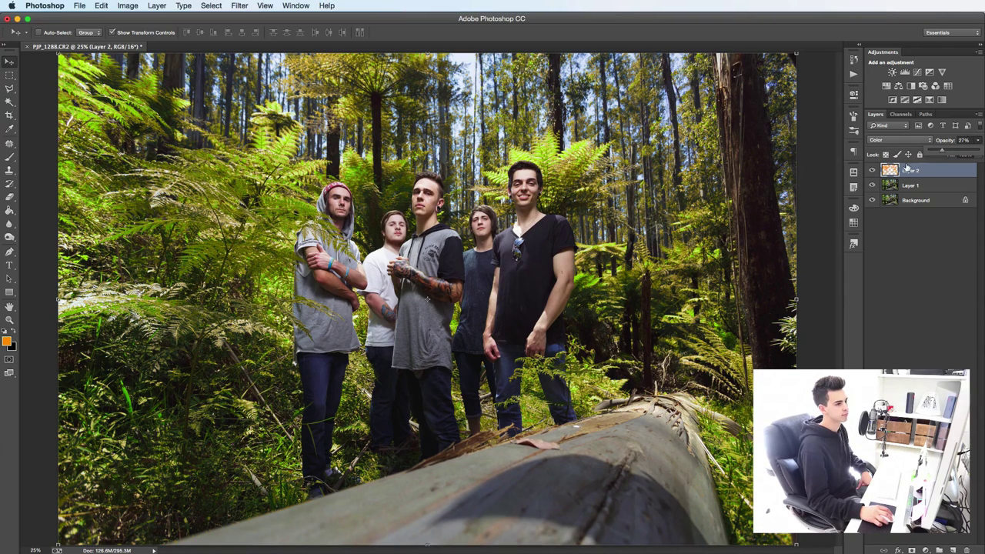
pyautogui.click(873, 171)
pyautogui.click(873, 171)
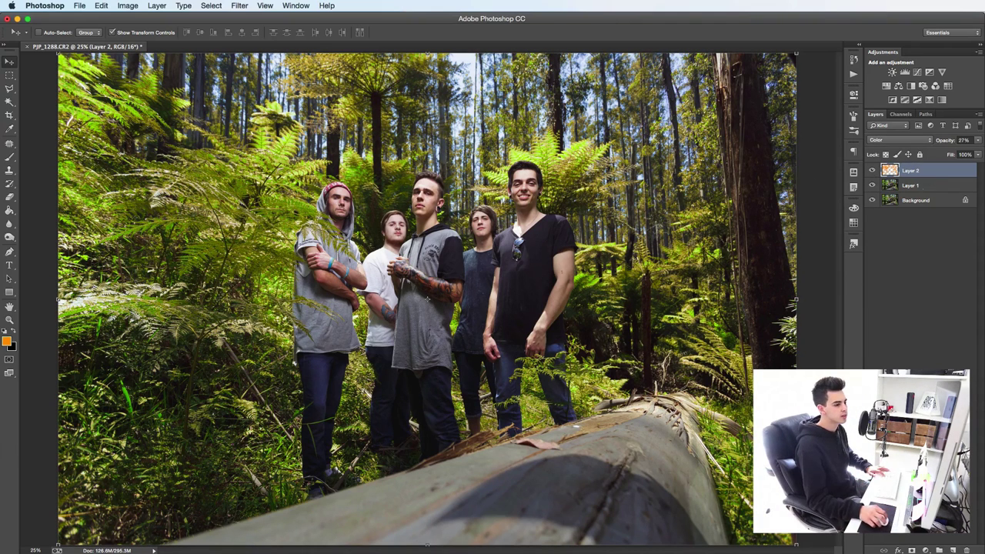
# - Reopen Color Range and sample the fern greens, adding lighter and darker fern tones
pyautogui.click(211, 5)
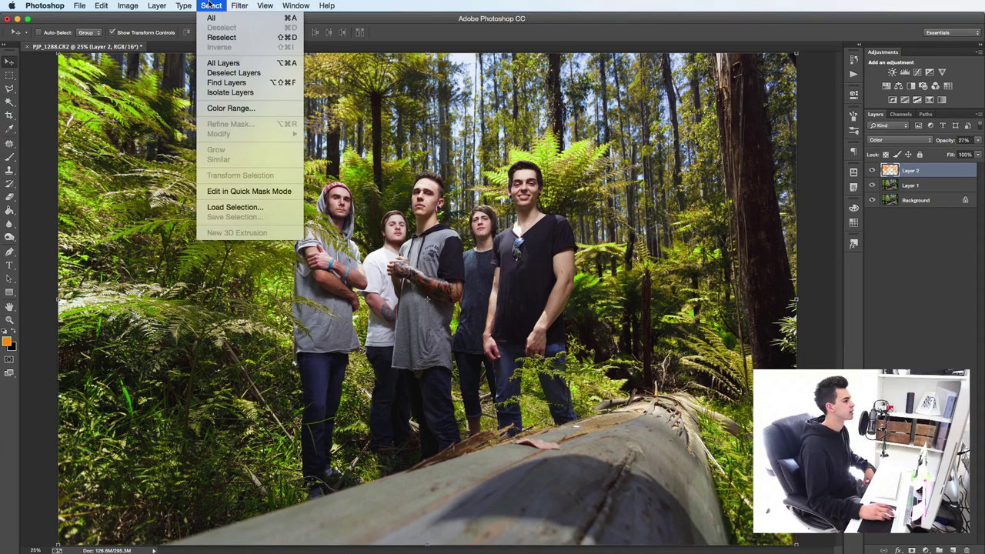
pyautogui.click(249, 107)
pyautogui.moveTo(534, 168); pyautogui.dragTo(255, 165)
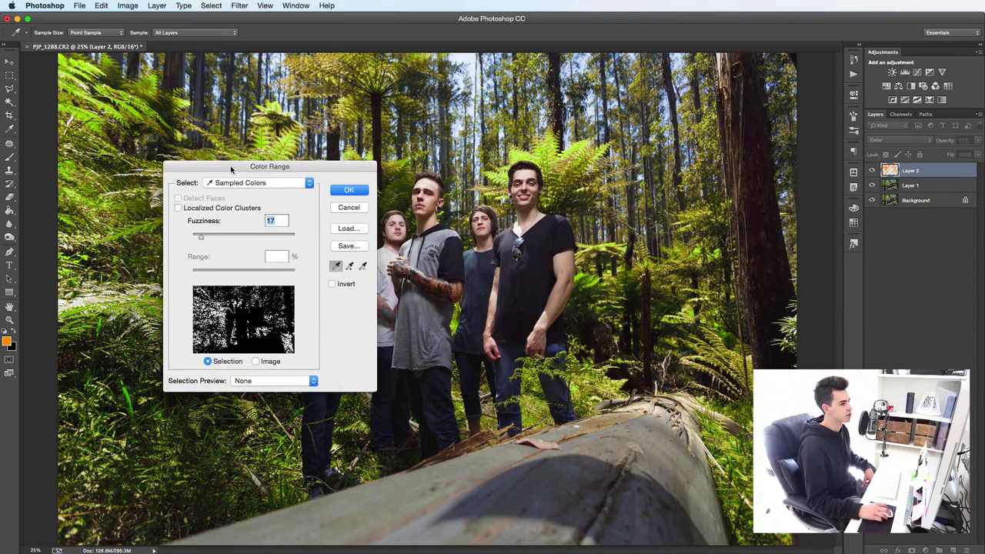
pyautogui.click(553, 147)
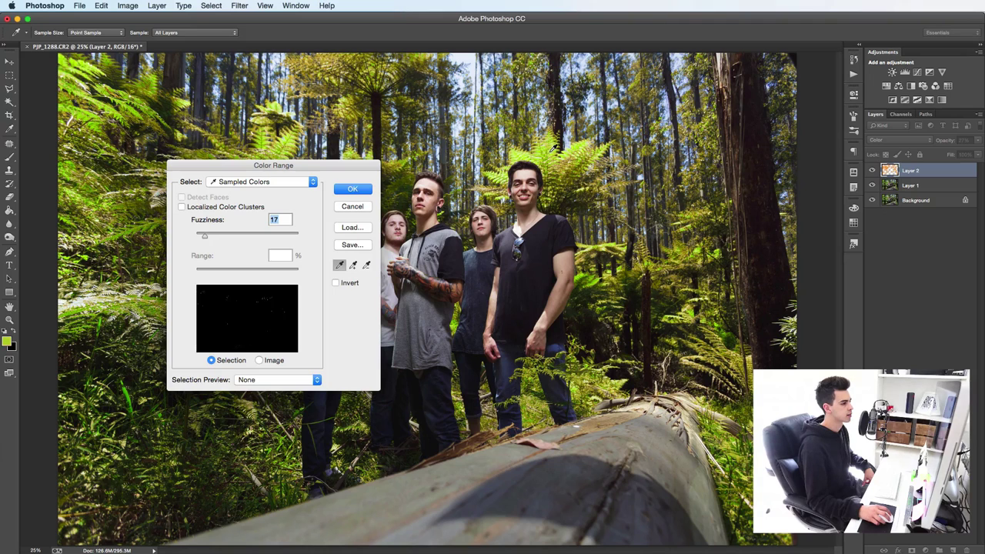
pyautogui.click(352, 264)
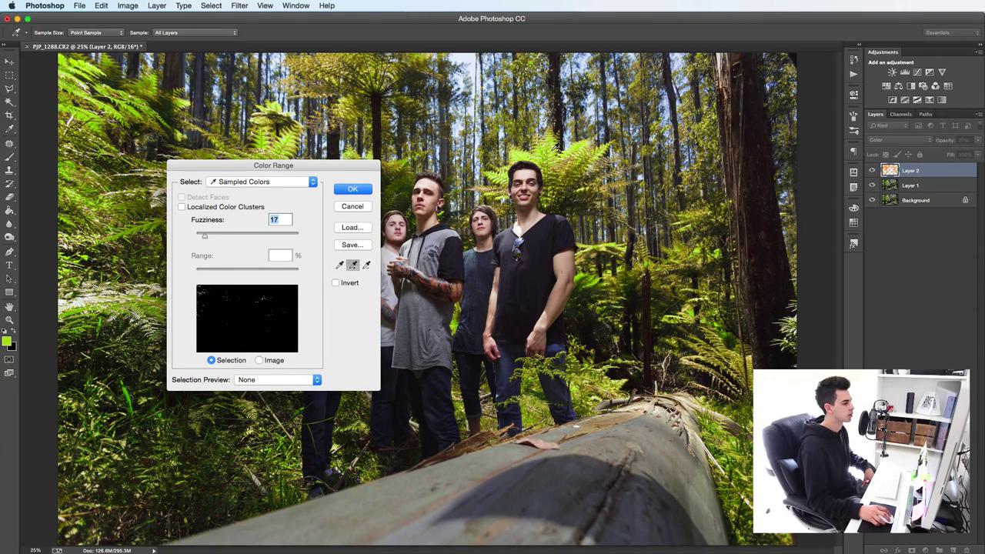
pyautogui.click(556, 147)
pyautogui.click(117, 109)
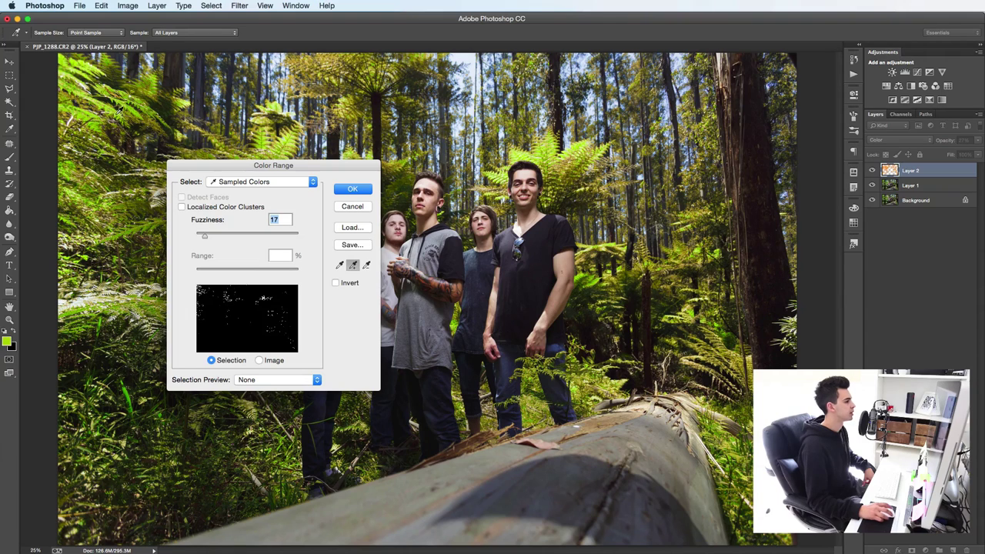
pyautogui.click(291, 139)
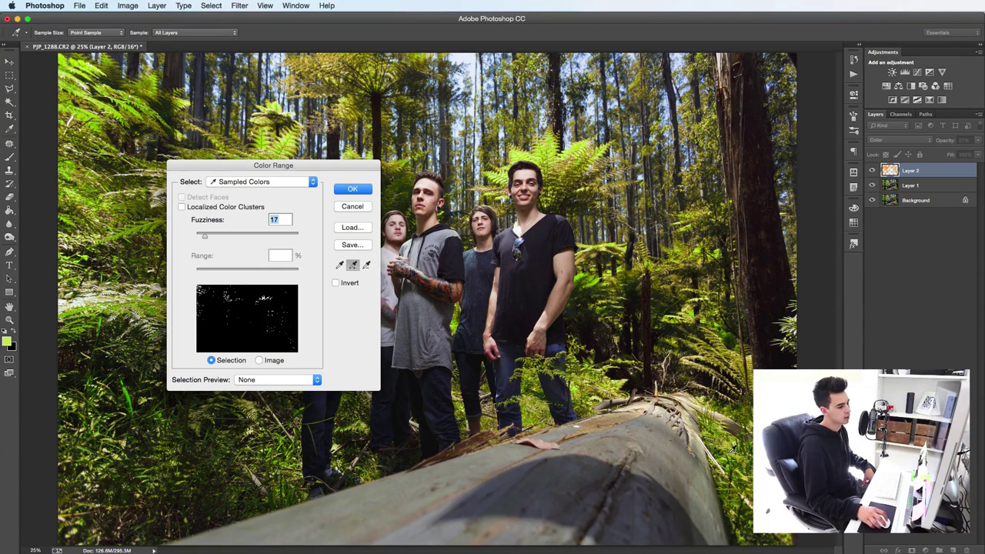
pyautogui.click(733, 457)
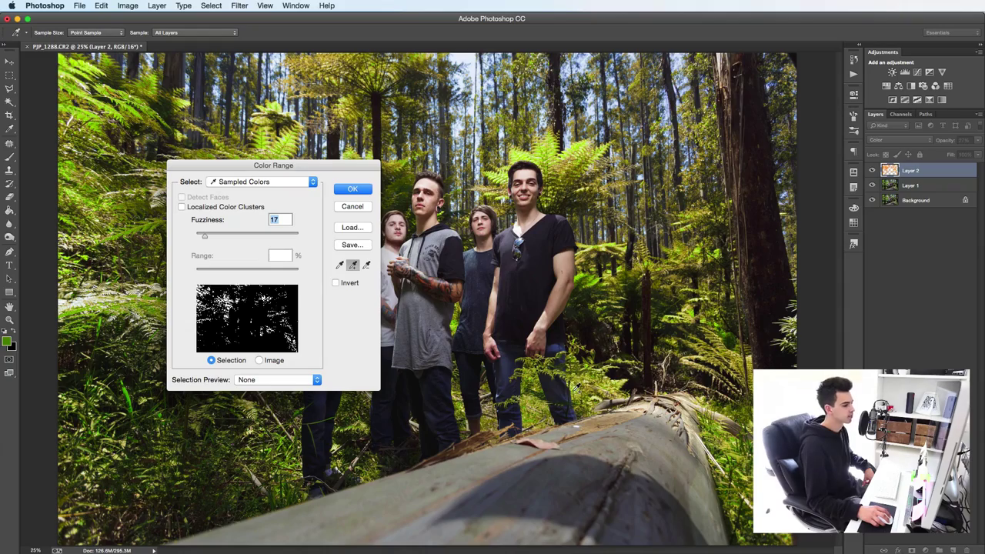
# - Accept the fern selection and set the foreground colour to orange e5a52a
pyautogui.click(352, 189)
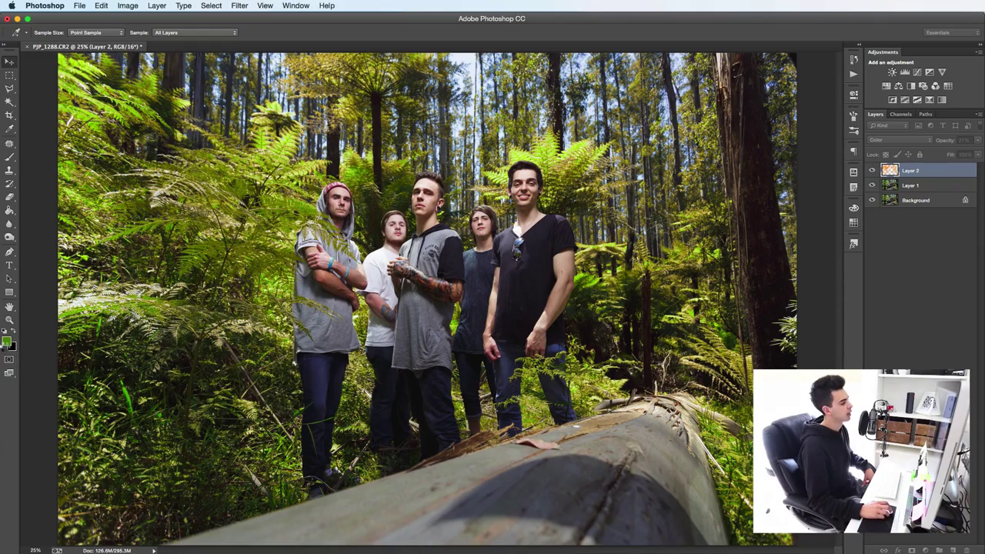
pyautogui.click(7, 341)
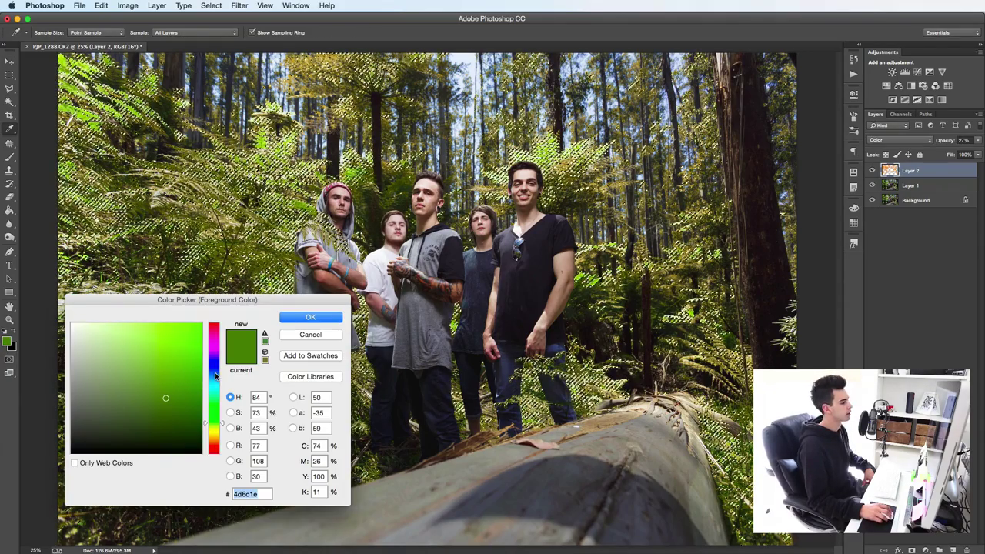
pyautogui.click(215, 440)
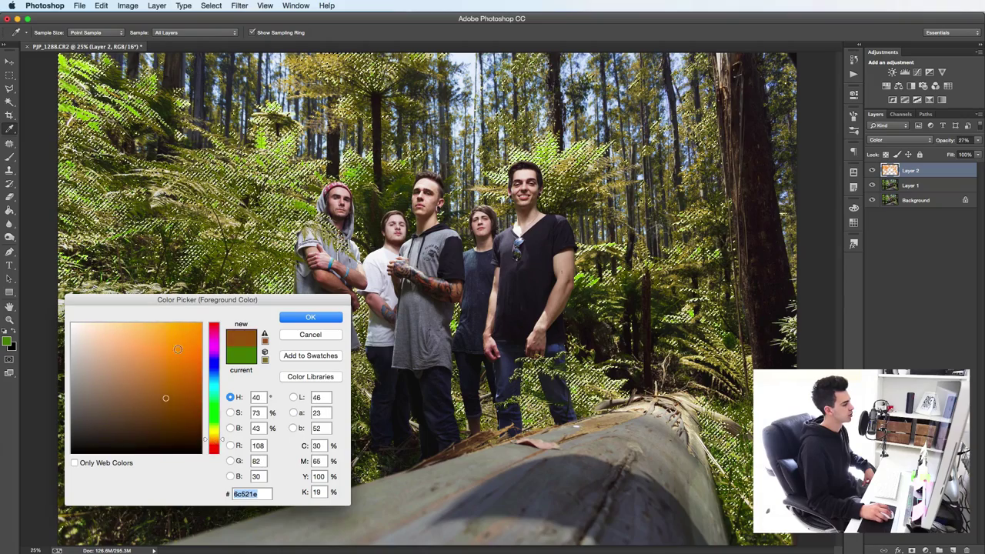
pyautogui.moveTo(177, 349); pyautogui.dragTo(181, 336)
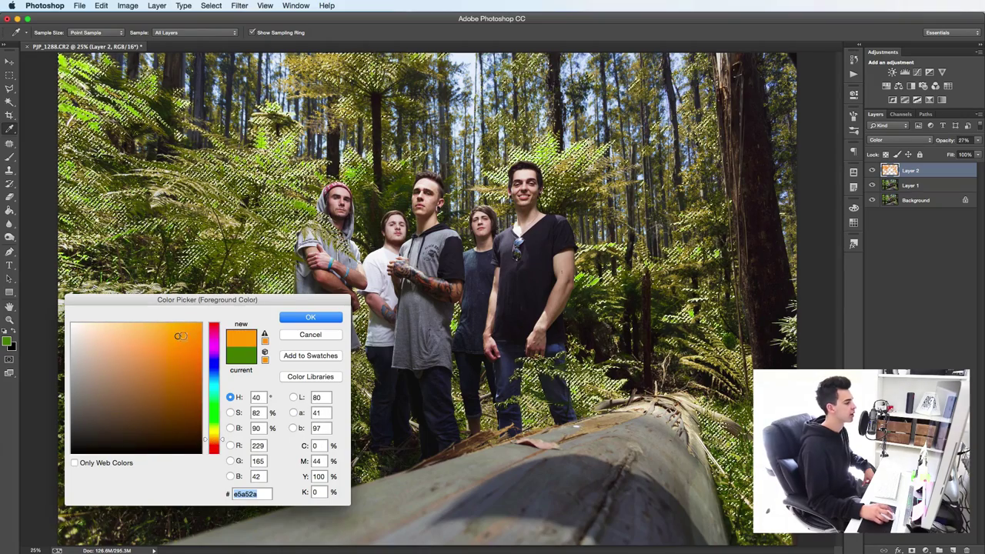
pyautogui.press('Return')
pyautogui.press('v')
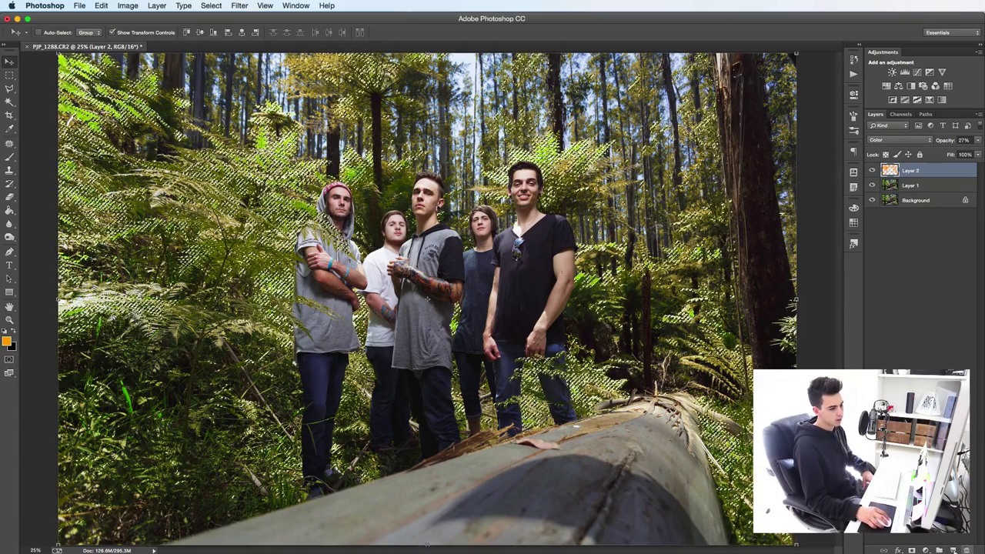
# - Fill the fern selection with orange on a new Layer 3, then deselect
pyautogui.press('shift+super+n')
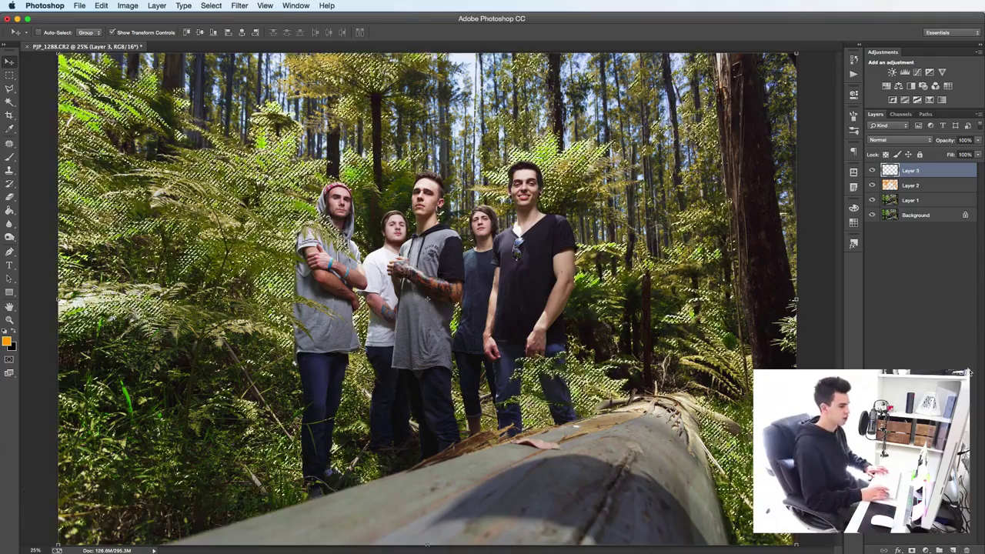
pyautogui.hotkey('shift', 'Delete')
pyautogui.press('Return')
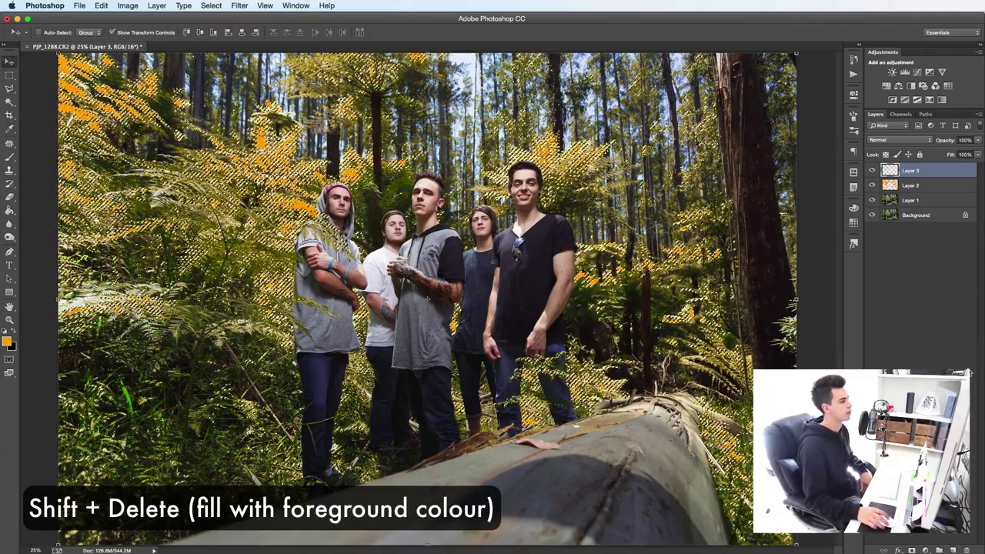
pyautogui.press('super+d')
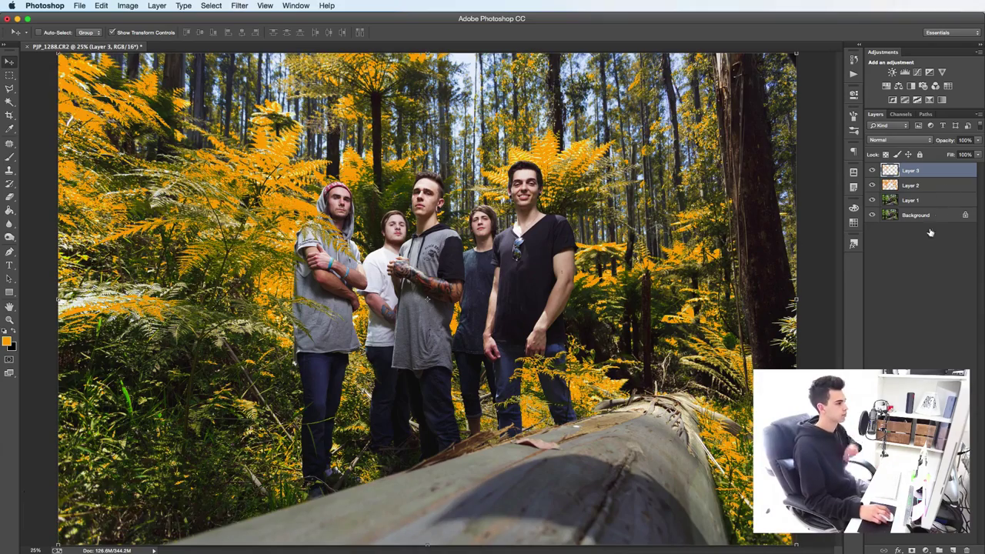
# - Set Layer 3 to Color blend mode and lower its opacity to about 40%
pyautogui.click(896, 140)
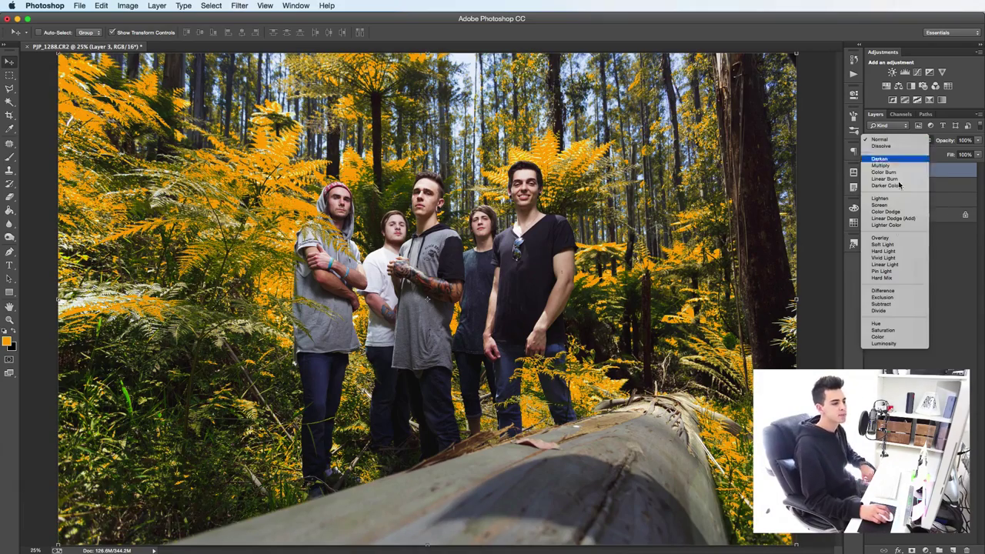
pyautogui.click(884, 333)
pyautogui.click(978, 140)
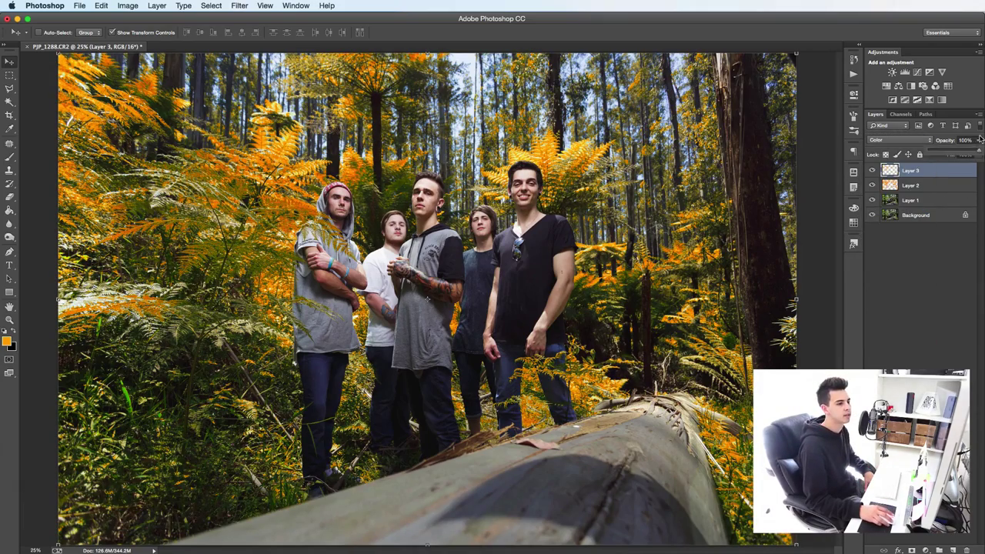
pyautogui.moveTo(976, 152); pyautogui.dragTo(963, 153)
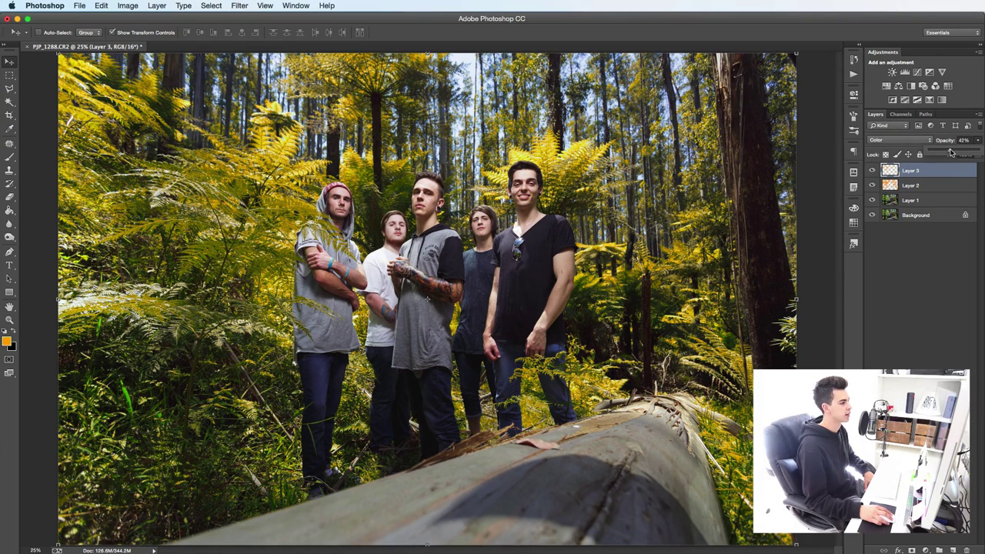
pyautogui.moveTo(949, 153); pyautogui.dragTo(947, 153)
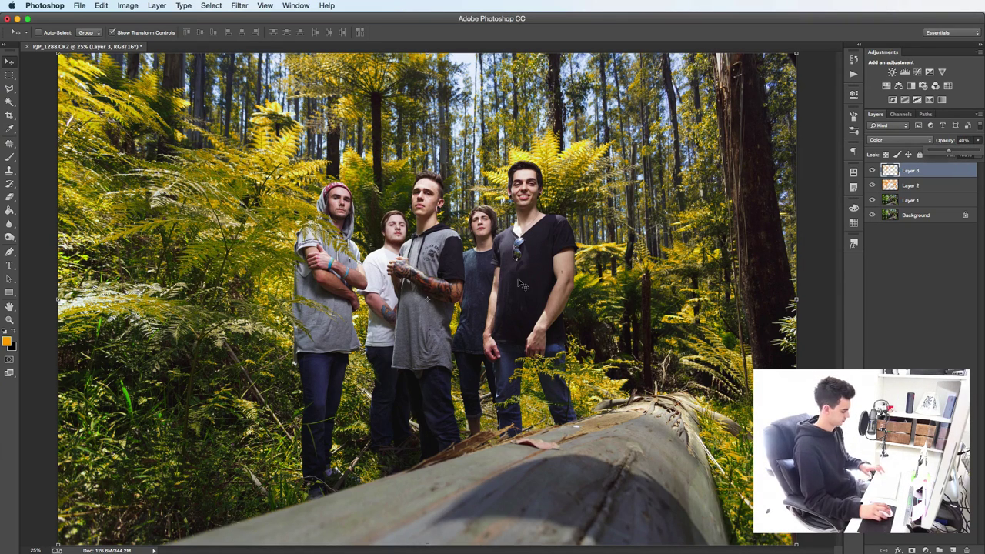
pyautogui.keyDown('alt'); pyautogui.click(403, 223); pyautogui.keyUp('alt')
pyautogui.click(429, 237)
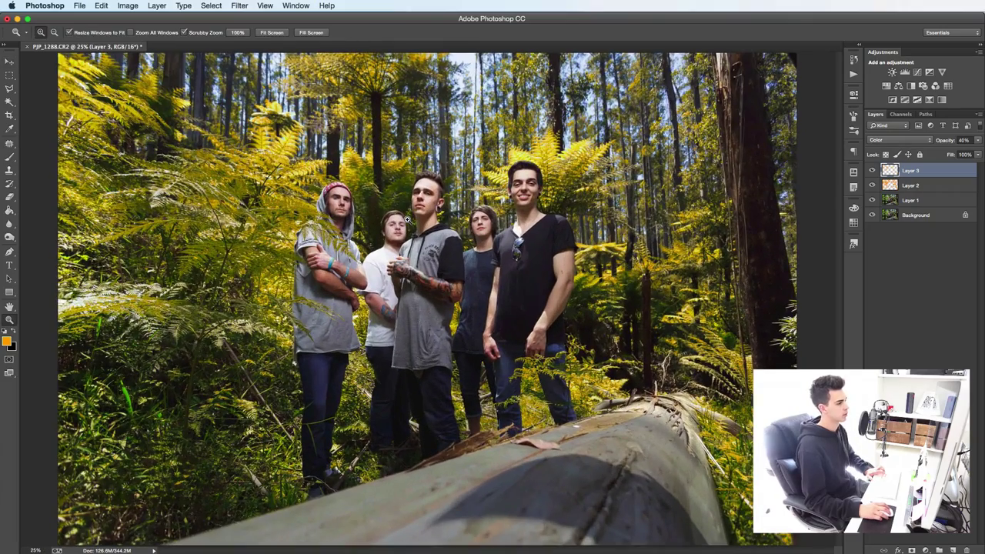
pyautogui.keyDown('alt'); pyautogui.click(872, 216); pyautogui.keyUp('alt')
pyautogui.keyDown('alt'); pyautogui.click(872, 216); pyautogui.keyUp('alt')
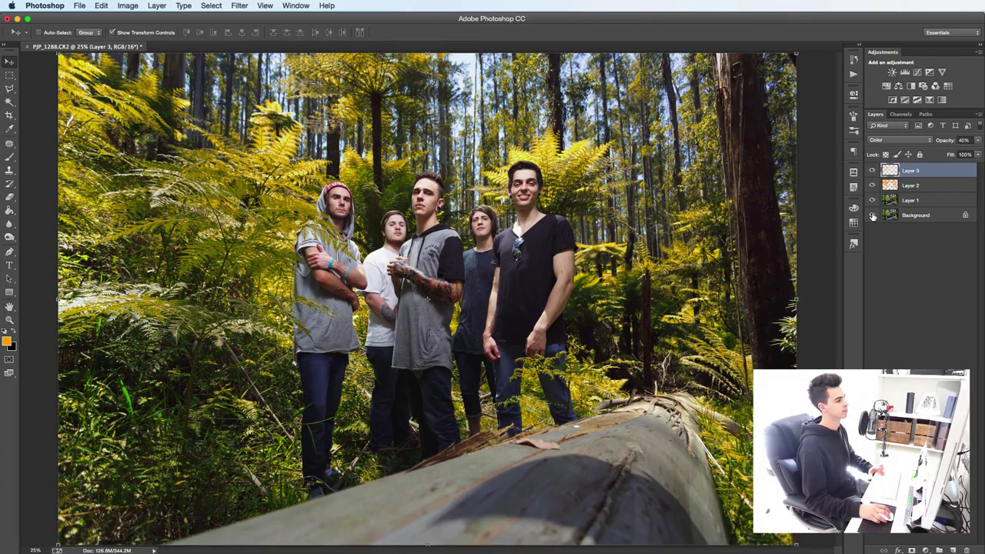
pyautogui.keyDown('alt'); pyautogui.click(871, 217); pyautogui.keyUp('alt')
pyautogui.keyDown('alt'); pyautogui.click(871, 216); pyautogui.keyUp('alt')
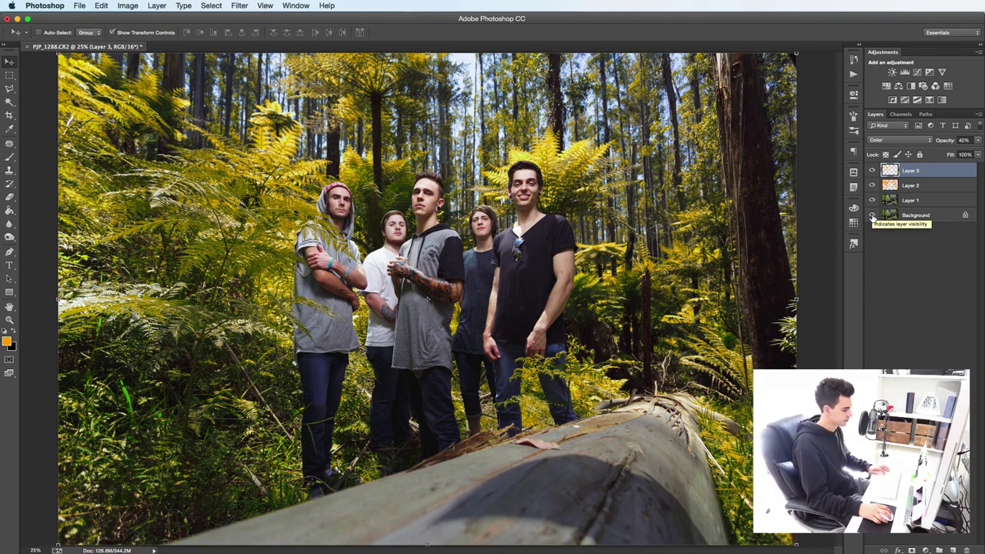
pyautogui.keyDown('alt'); pyautogui.click(872, 216); pyautogui.keyUp('alt')
pyautogui.keyDown('alt'); pyautogui.click(872, 216); pyautogui.keyUp('alt')
pyautogui.keyDown('alt'); pyautogui.click(872, 216); pyautogui.keyUp('alt')
pyautogui.keyDown('alt'); pyautogui.click(872, 216); pyautogui.keyUp('alt')
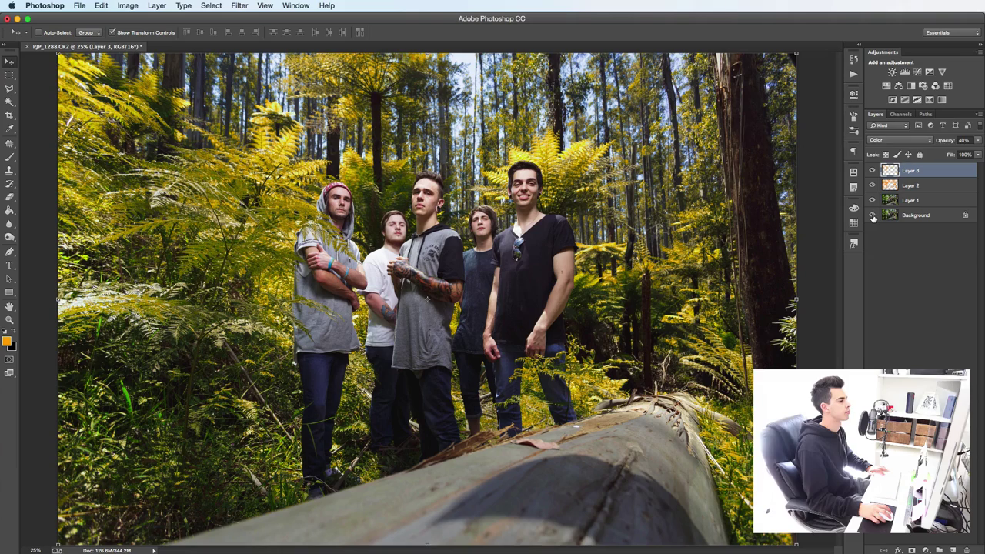
pyautogui.keyDown('alt'); pyautogui.click(872, 216); pyautogui.keyUp('alt')
pyautogui.keyDown('alt'); pyautogui.click(872, 216); pyautogui.keyUp('alt')
pyautogui.press('z')
pyautogui.keyDown('alt'); pyautogui.click(432, 182); pyautogui.keyUp('alt')
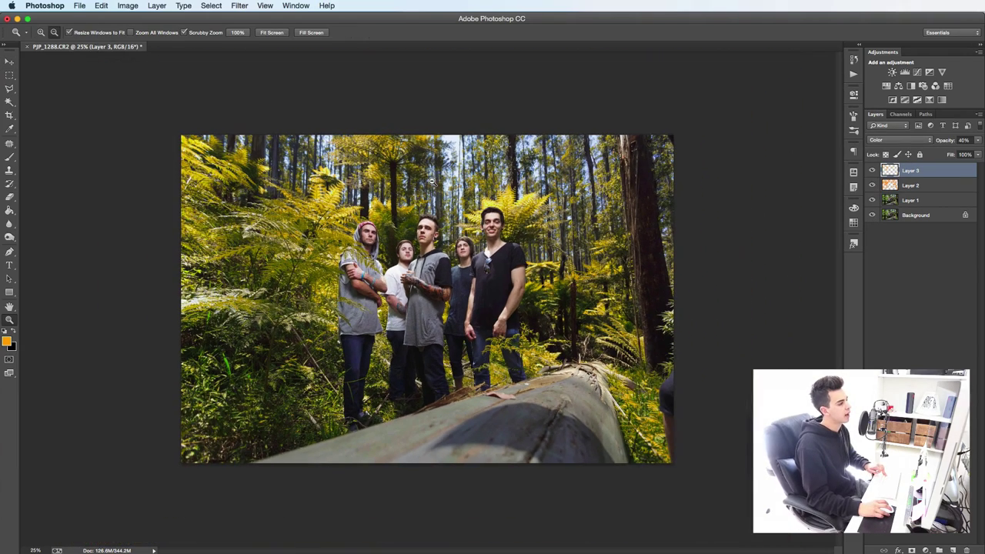
pyautogui.press('v')
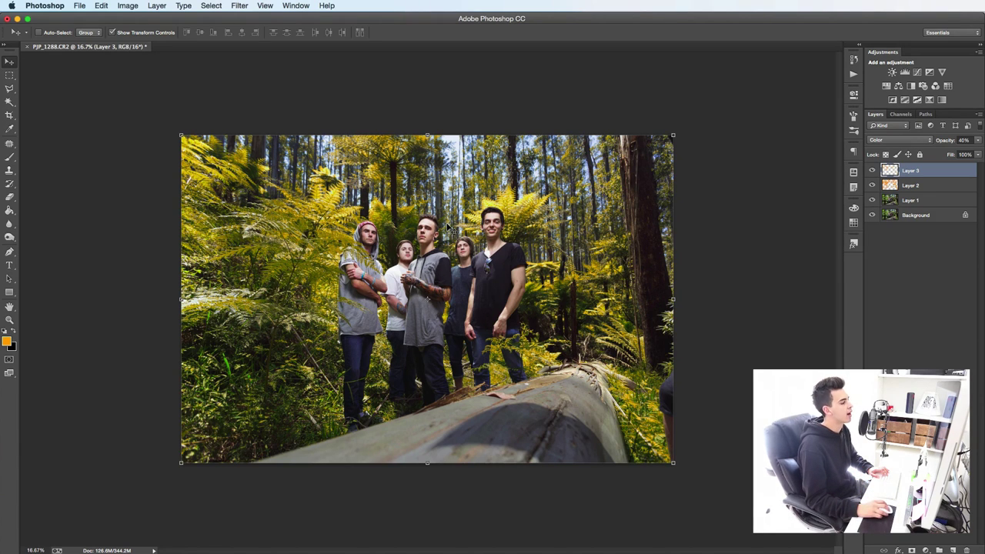
pyautogui.hotkey('ctrl', '+')
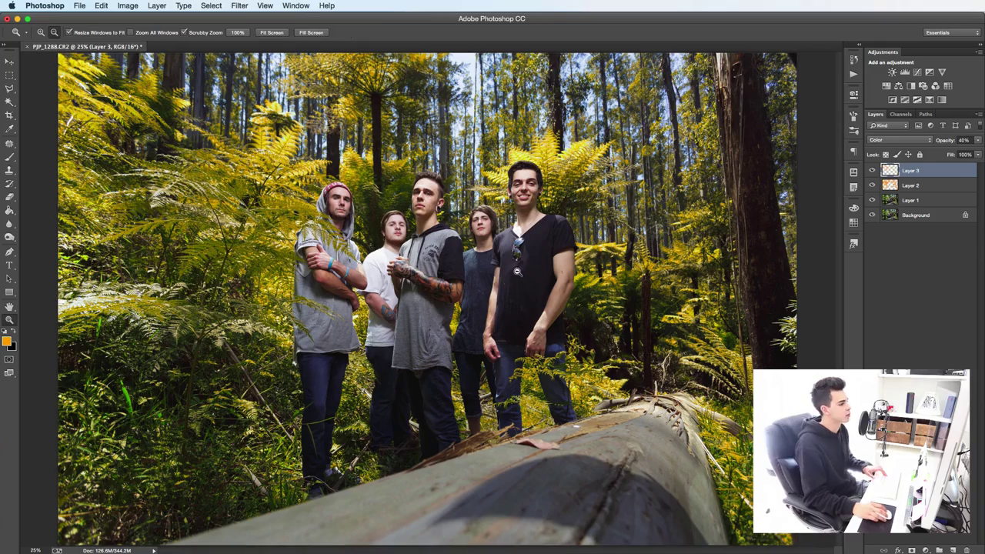
pyautogui.hotkey('ctrl', '-')
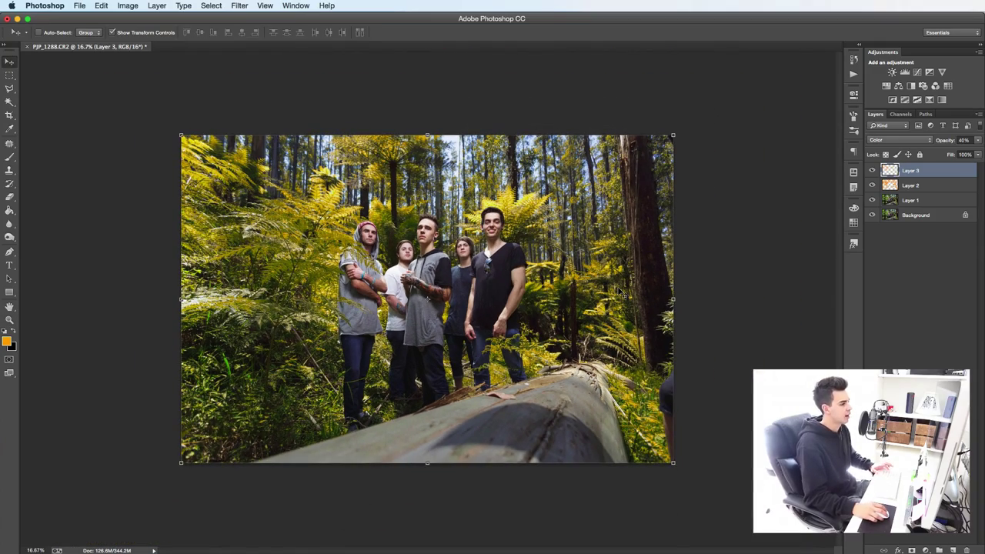
pyautogui.hotkey('ctrl', '+')
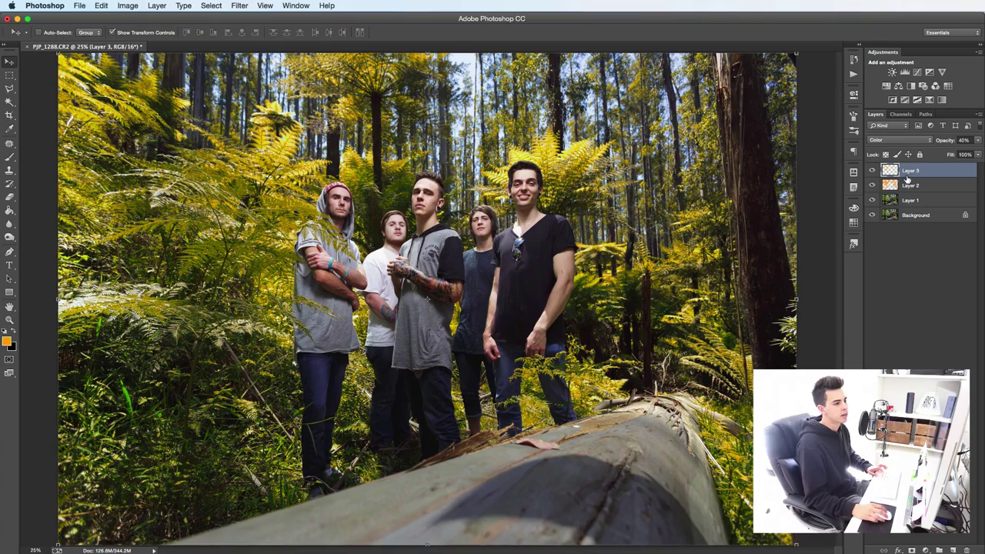
# - Delete Layers 2 and 3 and add a Hue/Saturation adjustment layer
pyautogui.keyDown('shift'); pyautogui.click(926, 187); pyautogui.keyUp('shift')
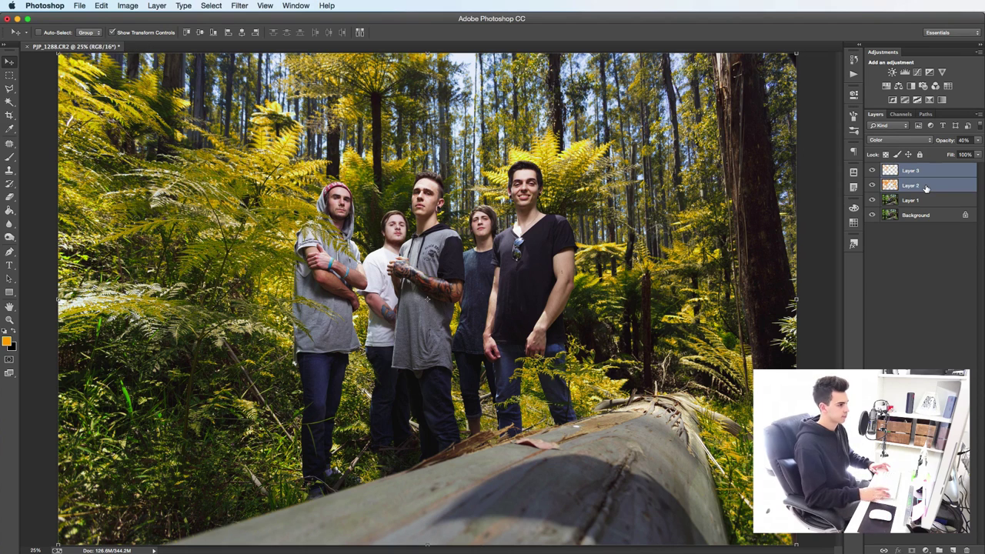
pyautogui.press('Delete')
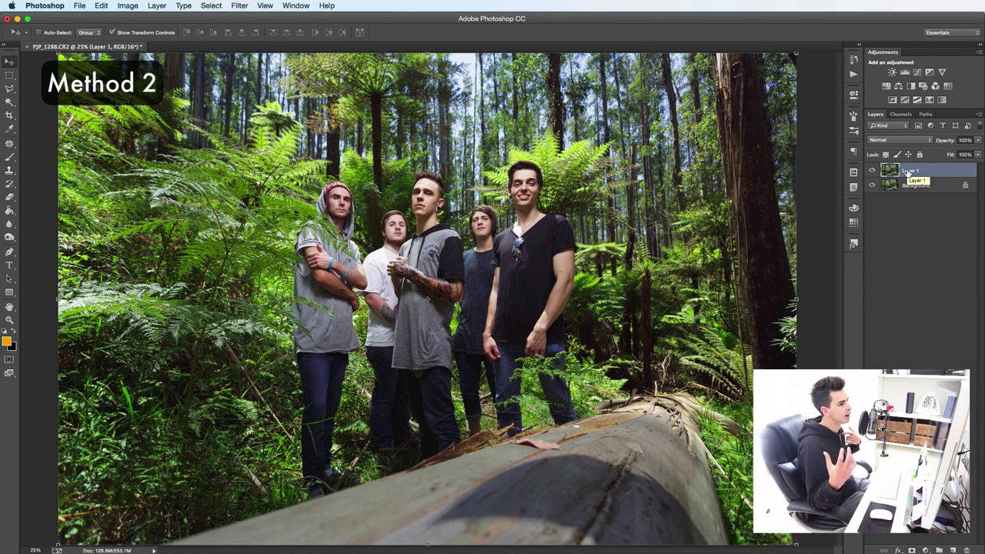
pyautogui.click(885, 86)
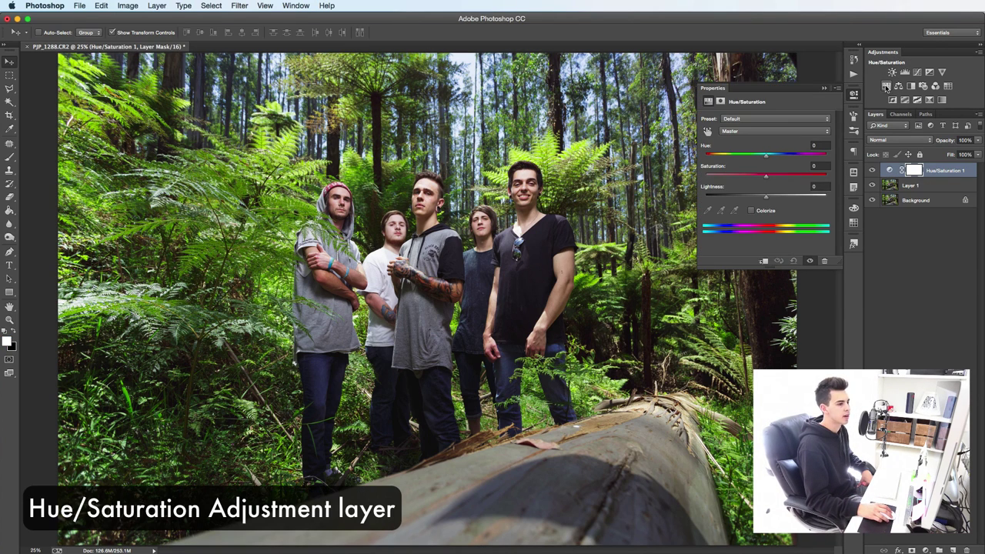
# - Target Greens and eyedropper-sample the ferns, producing a Yellows 2 range
pyautogui.click(738, 130)
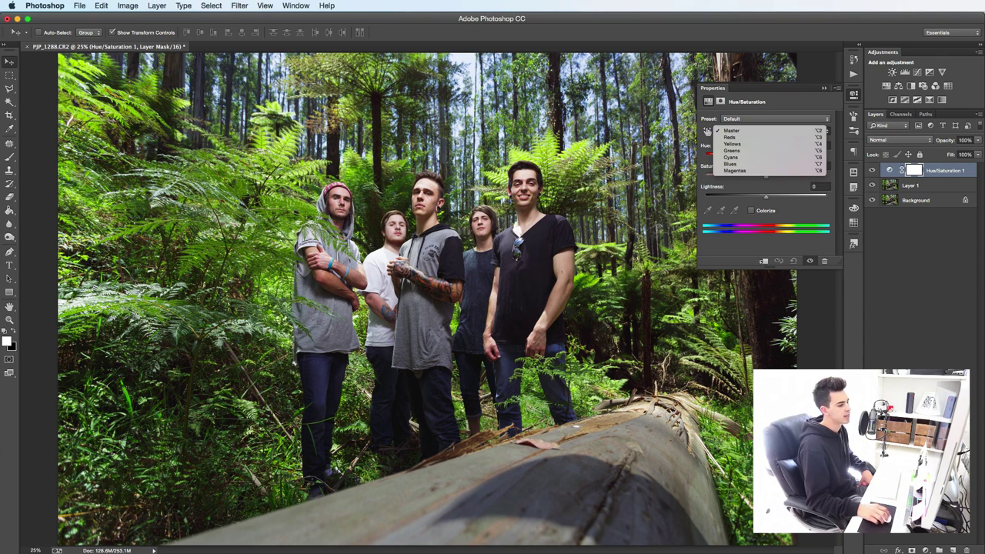
pyautogui.click(734, 150)
pyautogui.click(708, 211)
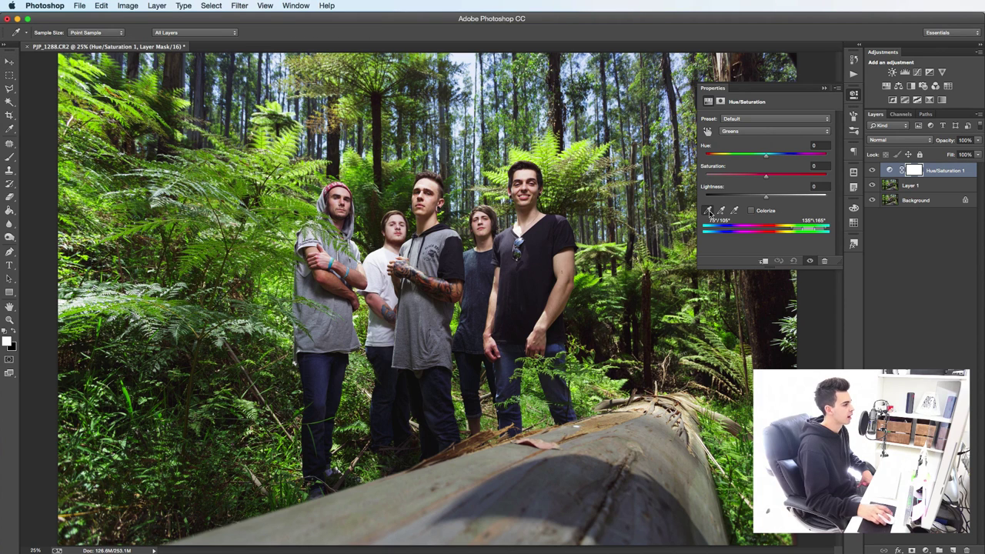
pyautogui.click(274, 281)
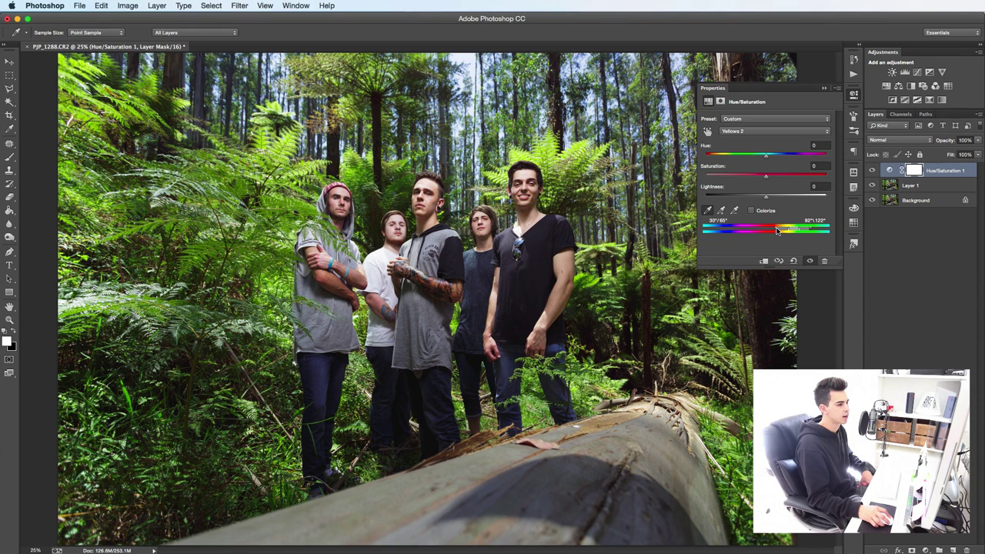
# - Tighten the targeted colour range handles and shift its Hue to -29
pyautogui.moveTo(781, 231); pyautogui.dragTo(801, 231)
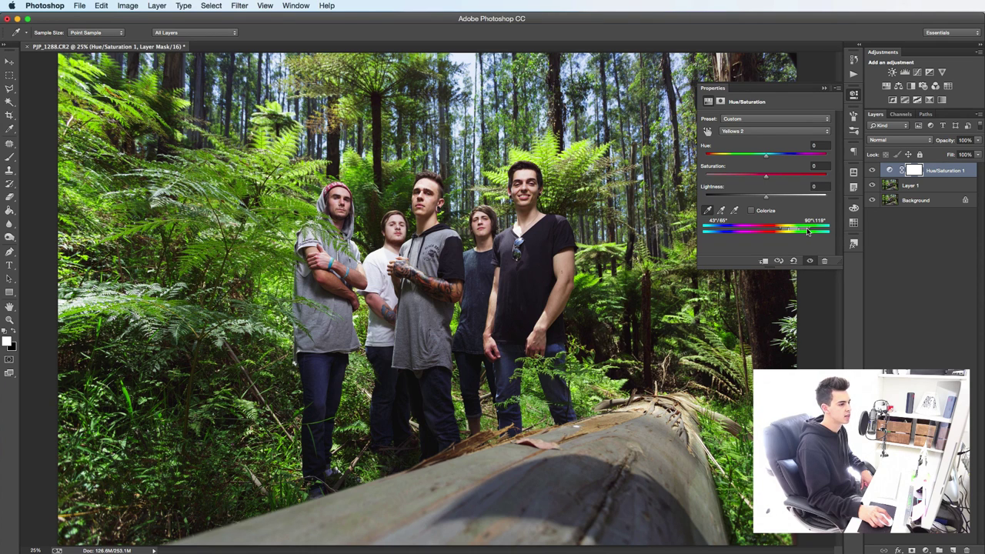
pyautogui.moveTo(807, 231); pyautogui.dragTo(783, 229)
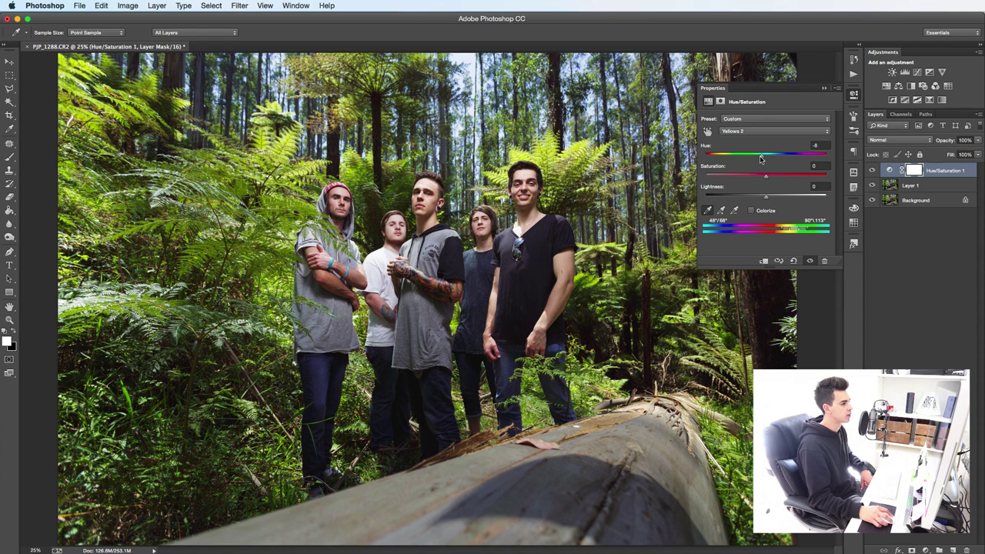
pyautogui.moveTo(760, 159); pyautogui.dragTo(757, 159)
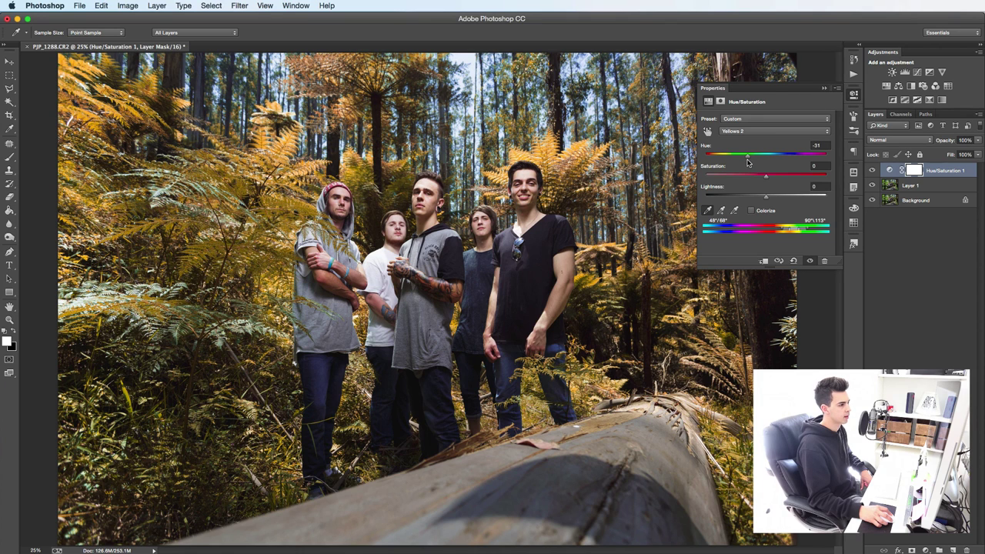
pyautogui.moveTo(747, 162); pyautogui.dragTo(749, 160)
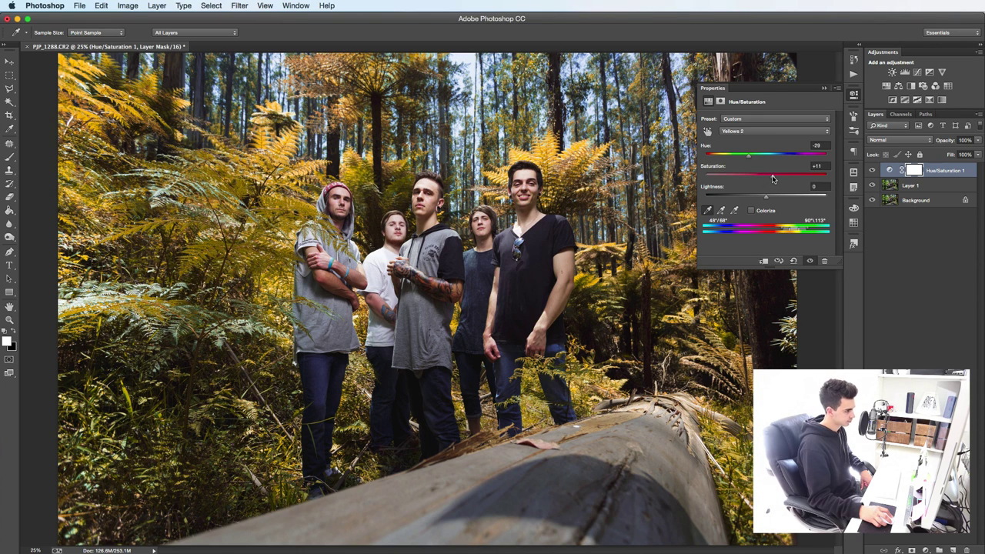
# - Set Saturation to +23 and Lightness to -23 to turn the ferns golden
pyautogui.click(774, 177)
pyautogui.moveTo(767, 197)
pyautogui.mouseDown()
pyautogui.moveTo(808, 198)
pyautogui.moveTo(763, 199)
pyautogui.mouseUp()
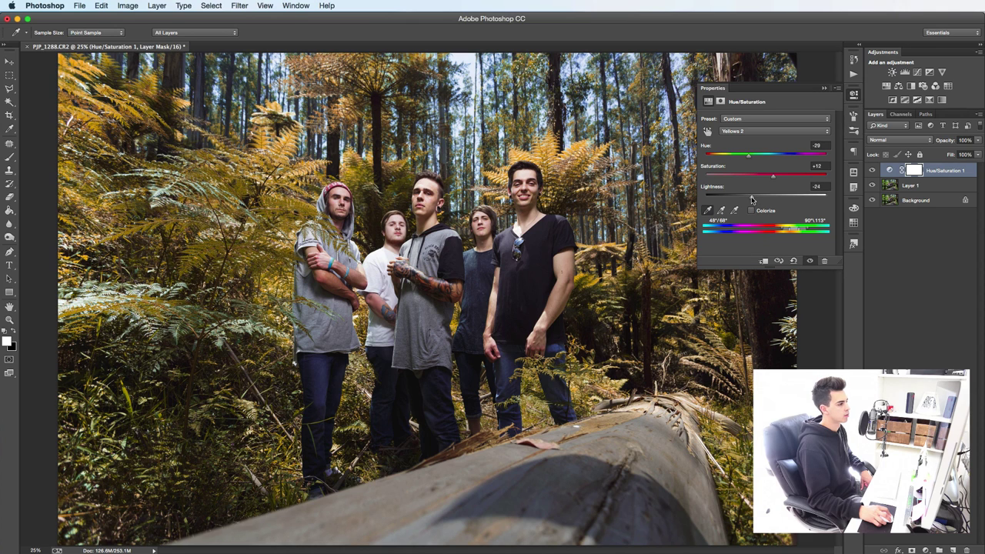
pyautogui.click(776, 177)
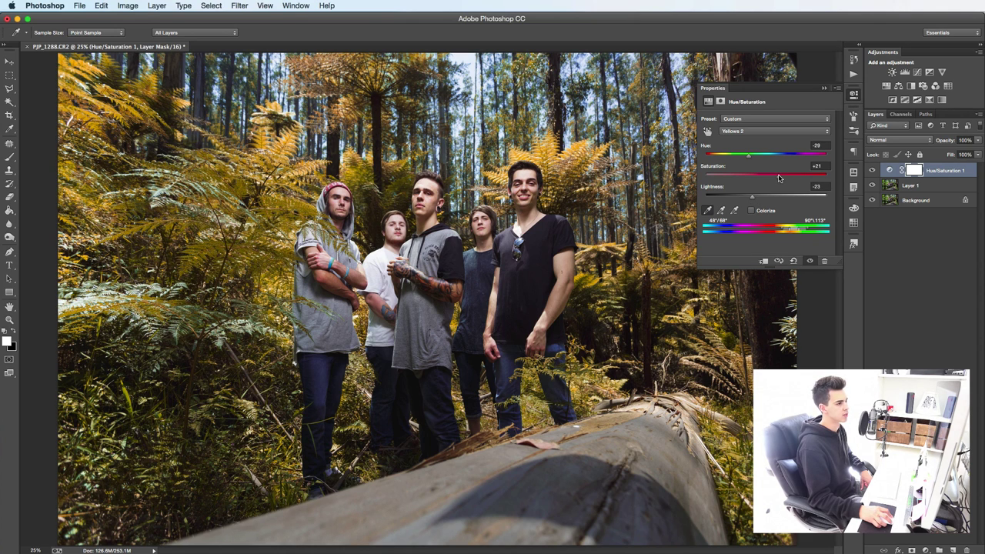
pyautogui.moveTo(778, 178); pyautogui.dragTo(781, 177)
pyautogui.press('z')
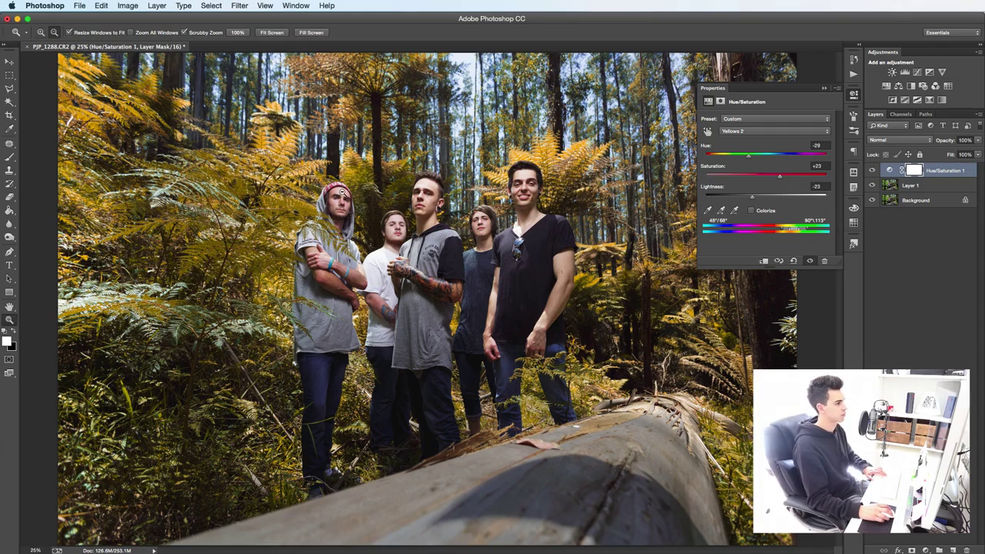
pyautogui.keyDown('alt'); pyautogui.click(490, 271); pyautogui.keyUp('alt')
pyautogui.click(490, 271)
pyautogui.press('i')
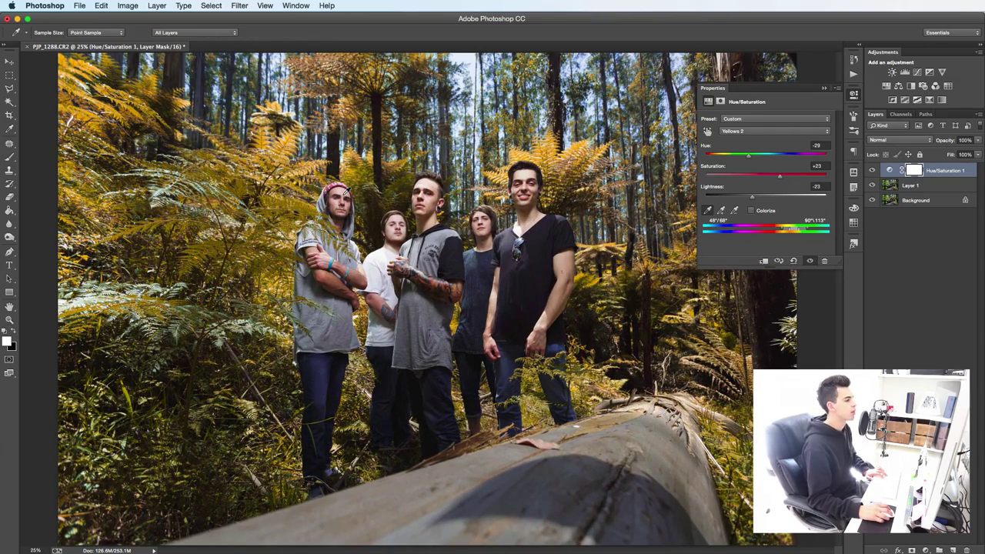